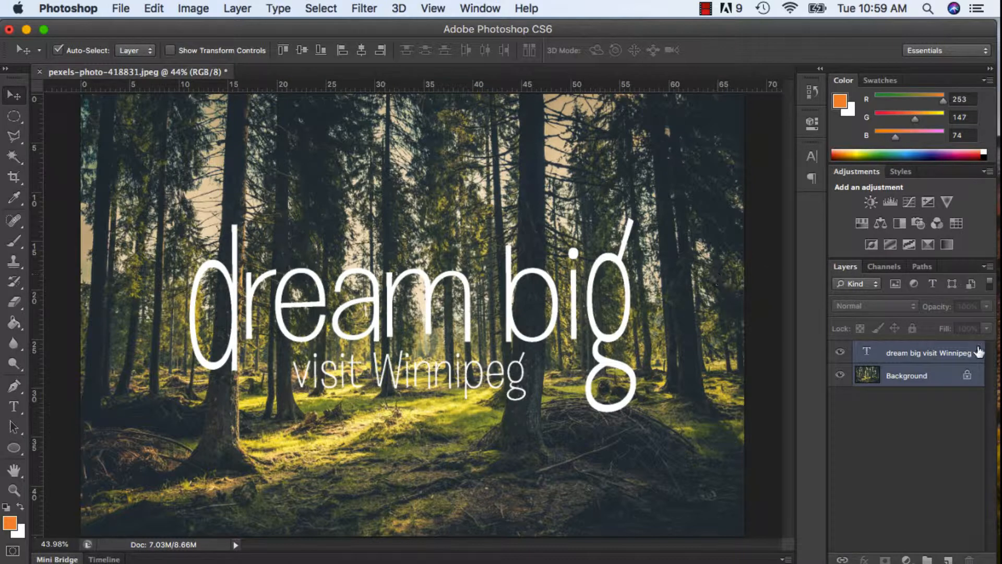
# Open the Blending Options of the "dream big visit Winnipeg" text layer.
pyautogui.click(977, 350)
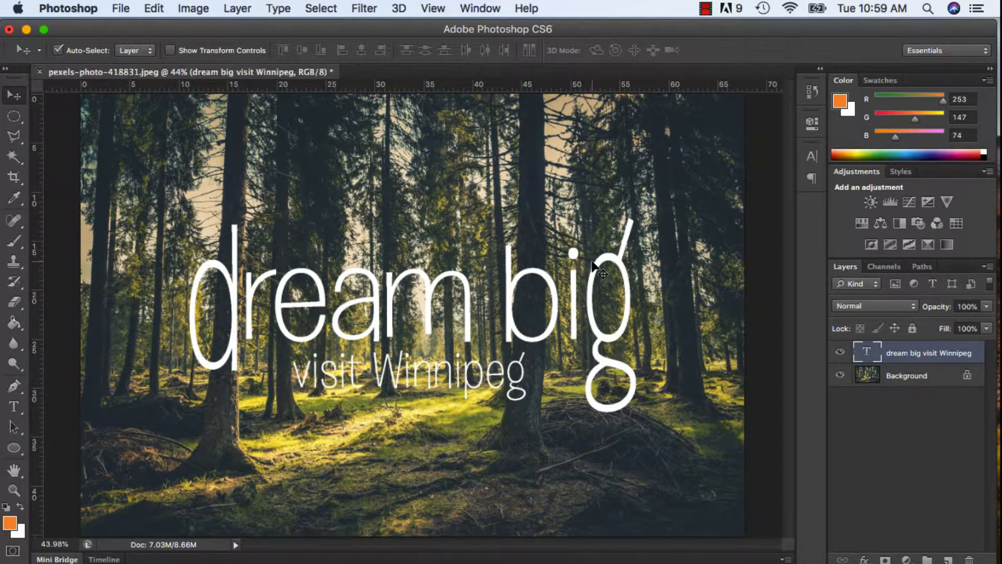
pyautogui.rightClick(979, 356)
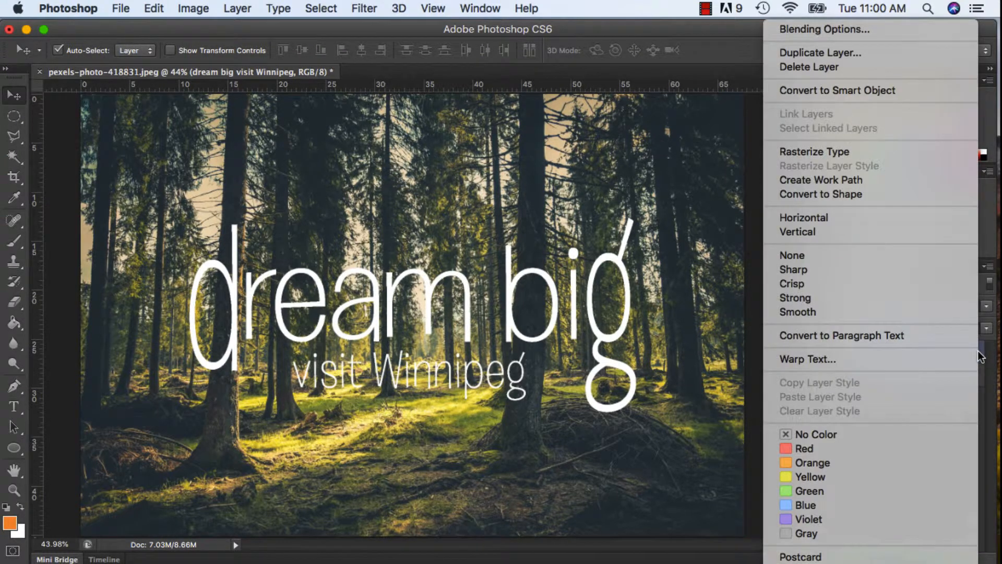
pyautogui.click(872, 32)
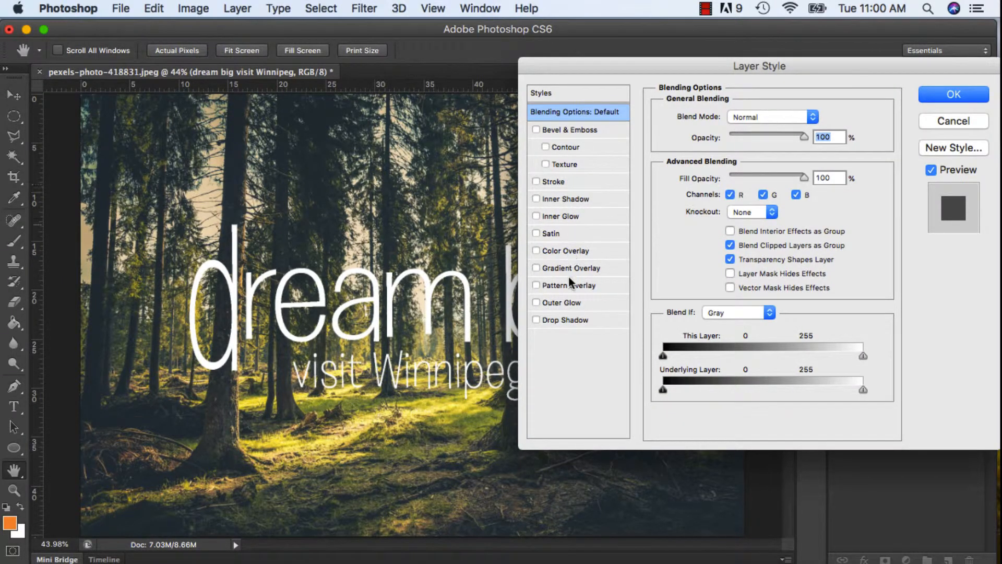
# Try Drop Shadow, Outer Glow, Pattern Overlay, Gradient Overlay and Color Overlay on the text, keeping only Drop Shadow enabled.
pyautogui.click(536, 320)
pyautogui.click(536, 303)
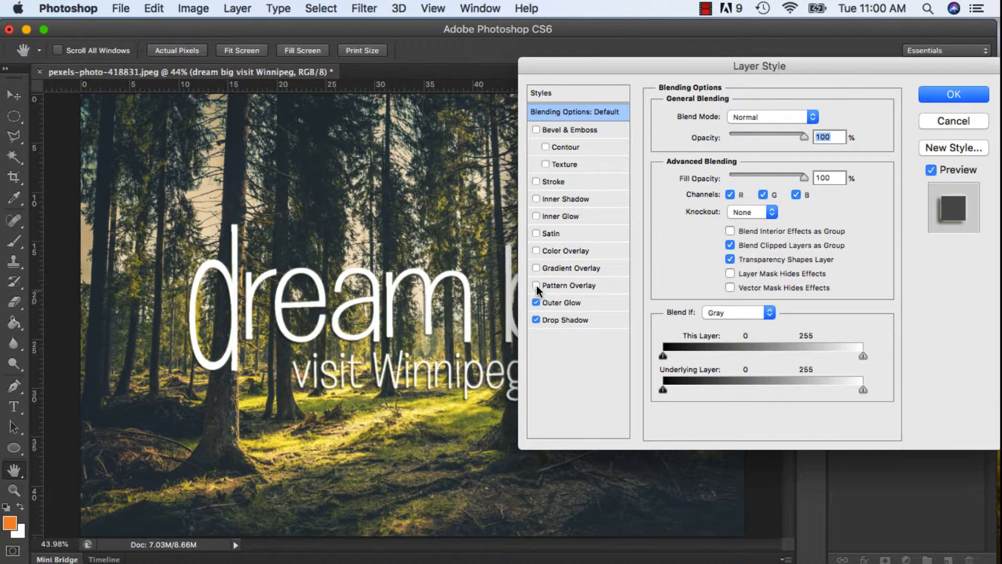
pyautogui.click(536, 285)
pyautogui.click(537, 269)
pyautogui.click(537, 251)
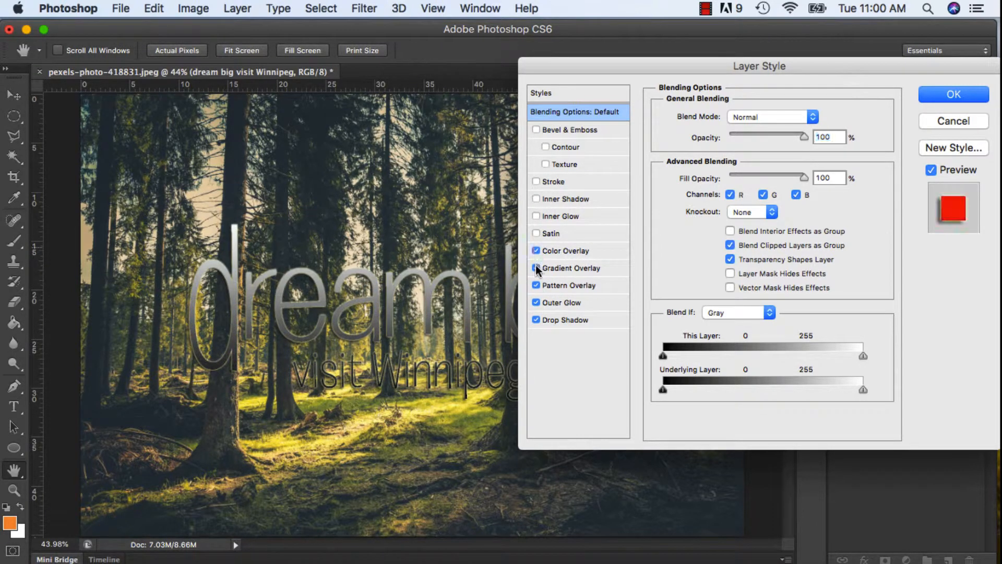
pyautogui.click(537, 268)
pyautogui.click(537, 251)
pyautogui.click(536, 285)
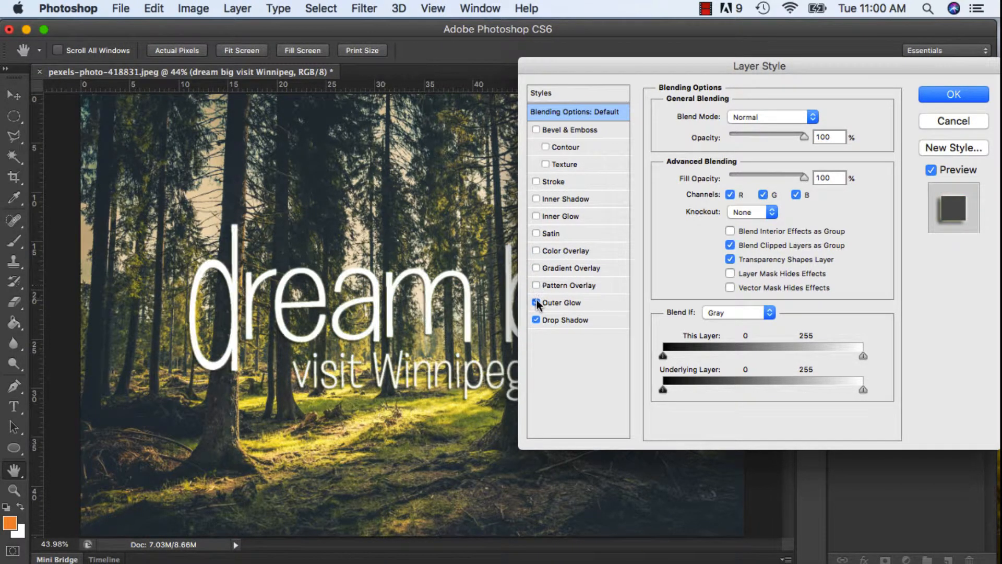
pyautogui.click(536, 302)
pyautogui.click(537, 319)
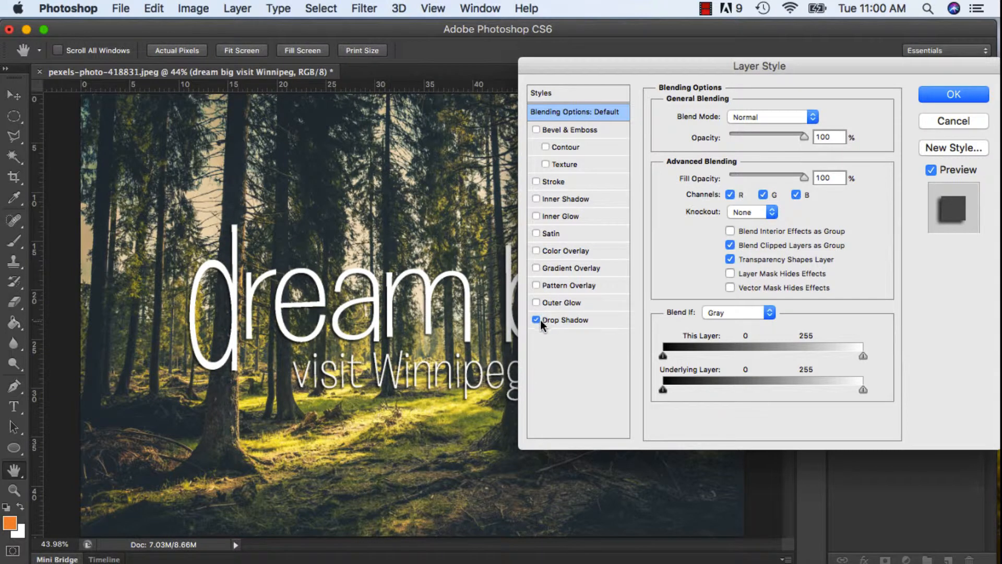
# Set the text's drop shadow to Normal blend mode, 71% opacity, 9 px distance and 14% spread.
pyautogui.click(559, 319)
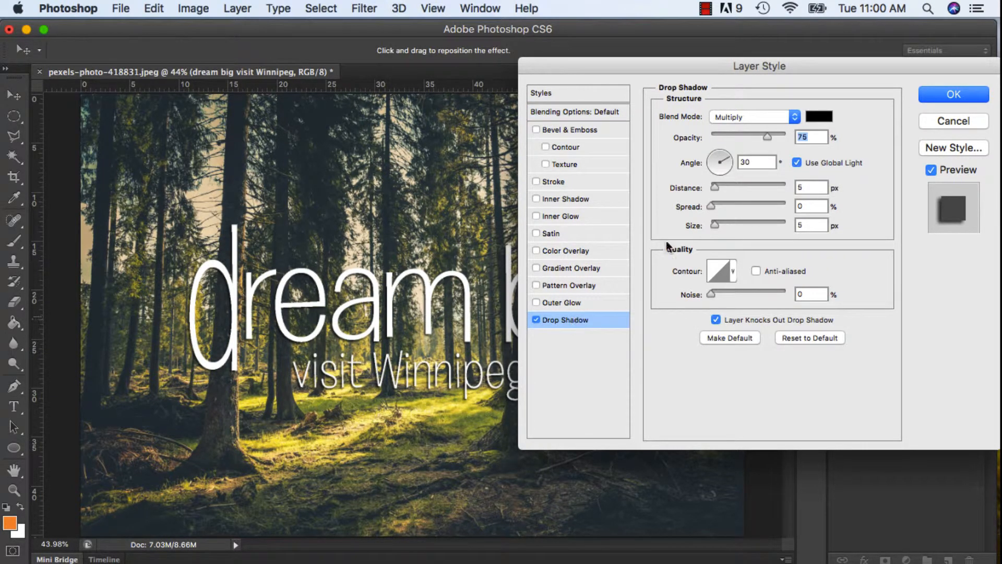
pyautogui.moveTo(726, 67); pyautogui.dragTo(842, 79)
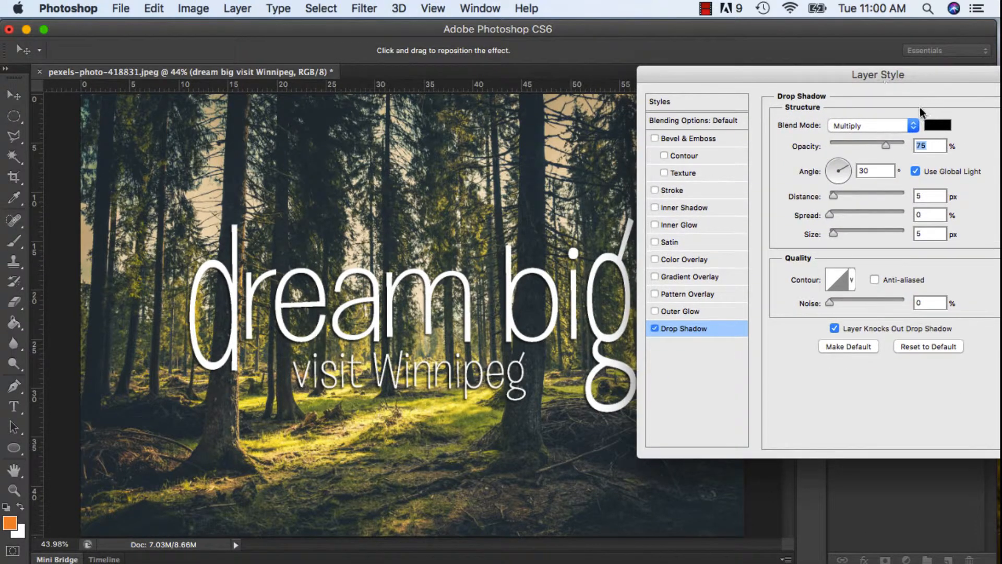
pyautogui.click(899, 131)
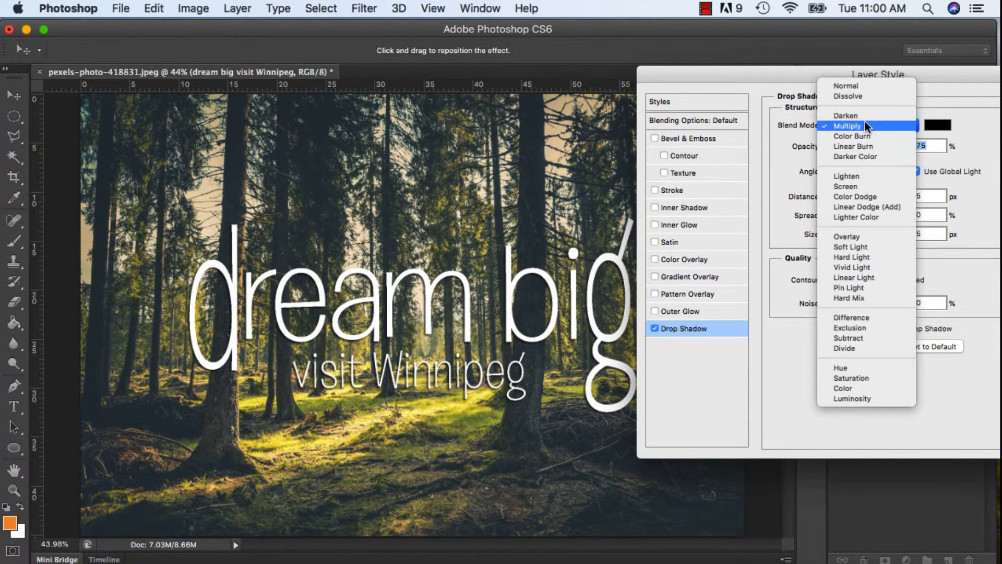
pyautogui.click(866, 86)
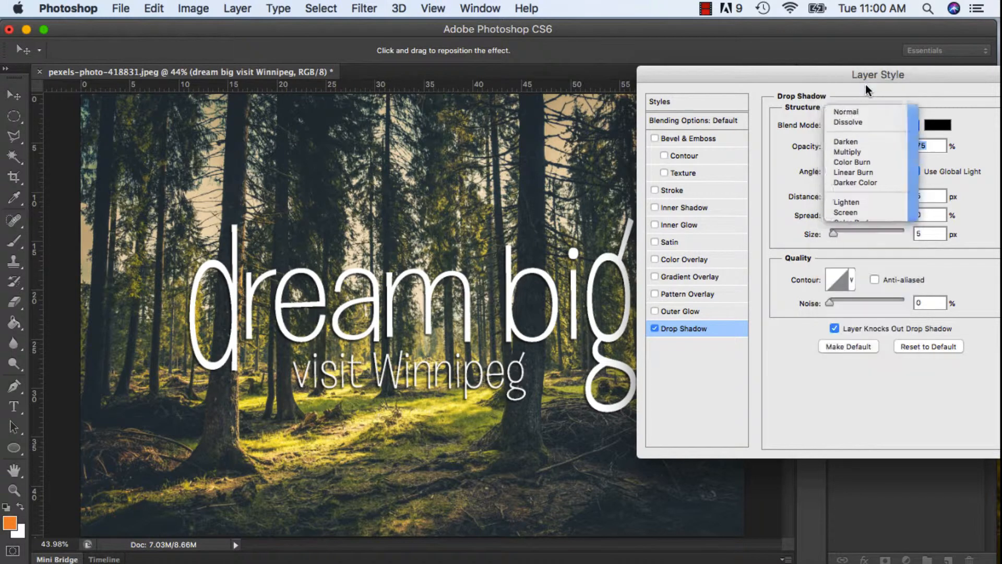
pyautogui.click(873, 124)
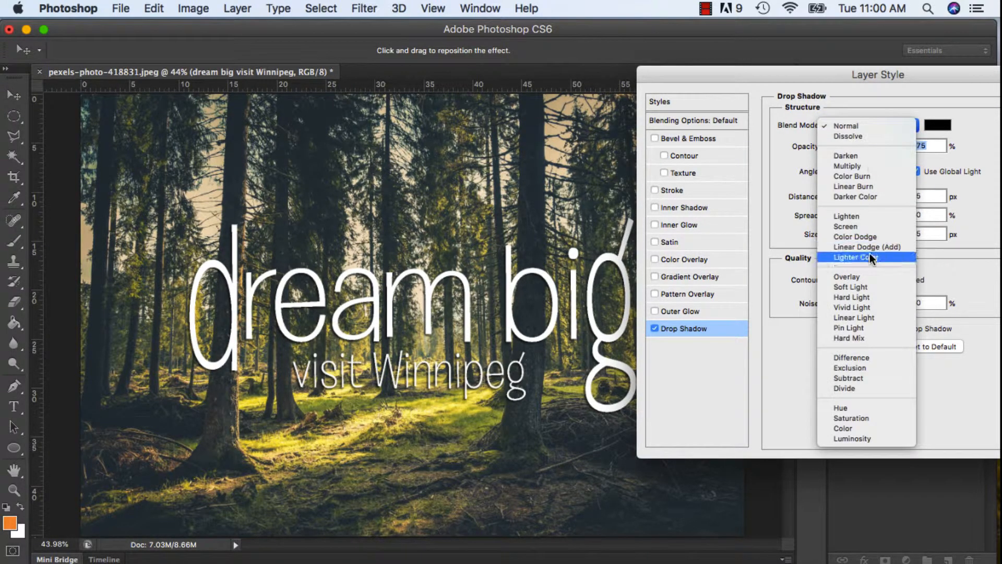
pyautogui.click(864, 125)
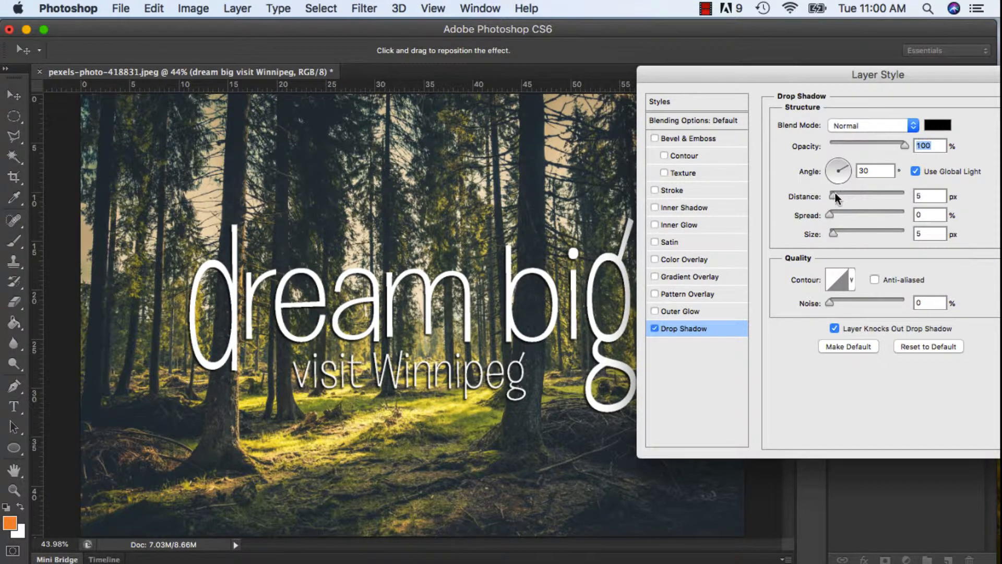
pyautogui.moveTo(833, 193); pyautogui.dragTo(839, 214)
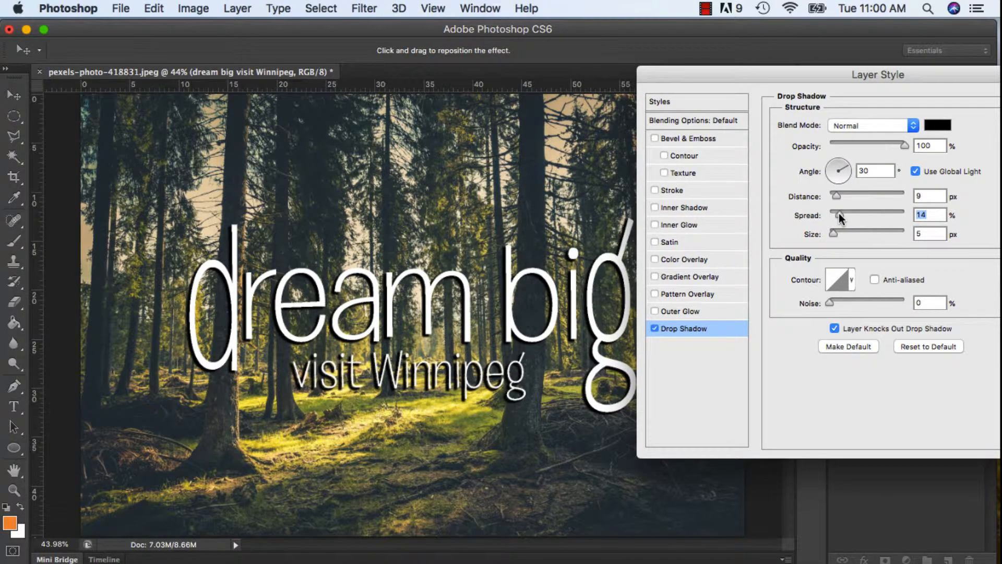
pyautogui.moveTo(887, 144); pyautogui.dragTo(882, 142)
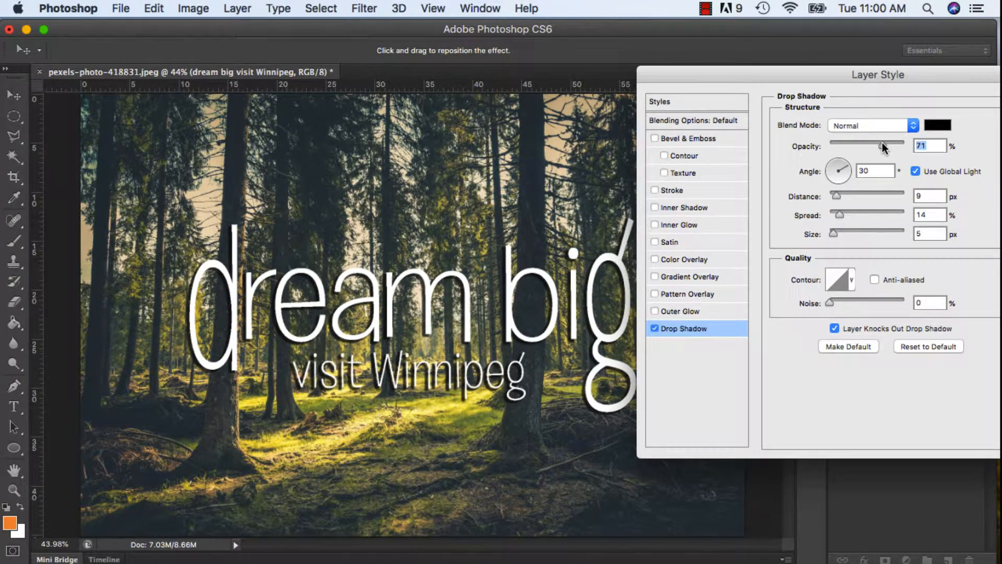
# Replace the text's drop shadow with an outer glow in Normal blend mode.
pyautogui.click(654, 328)
pyautogui.click(672, 311)
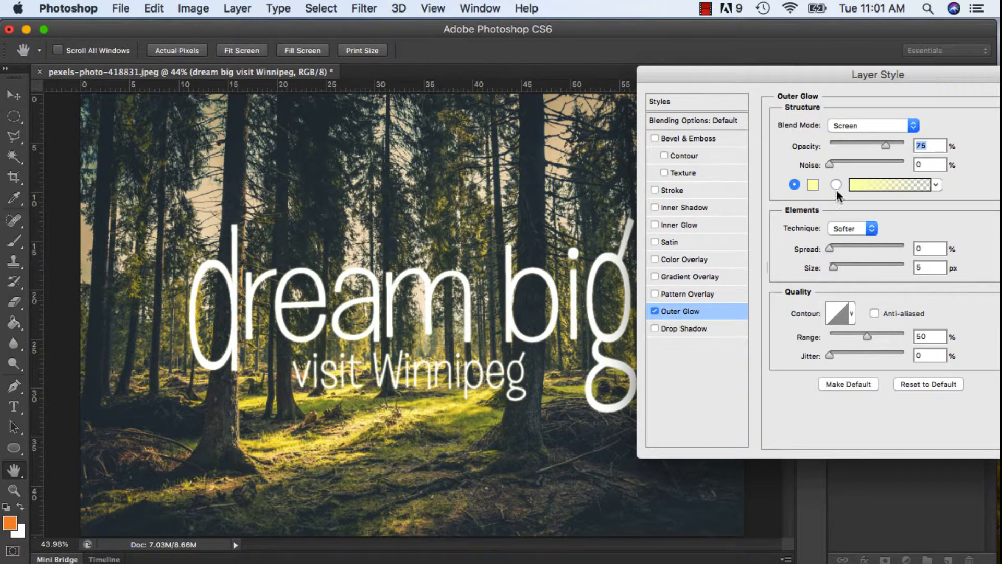
pyautogui.click(866, 124)
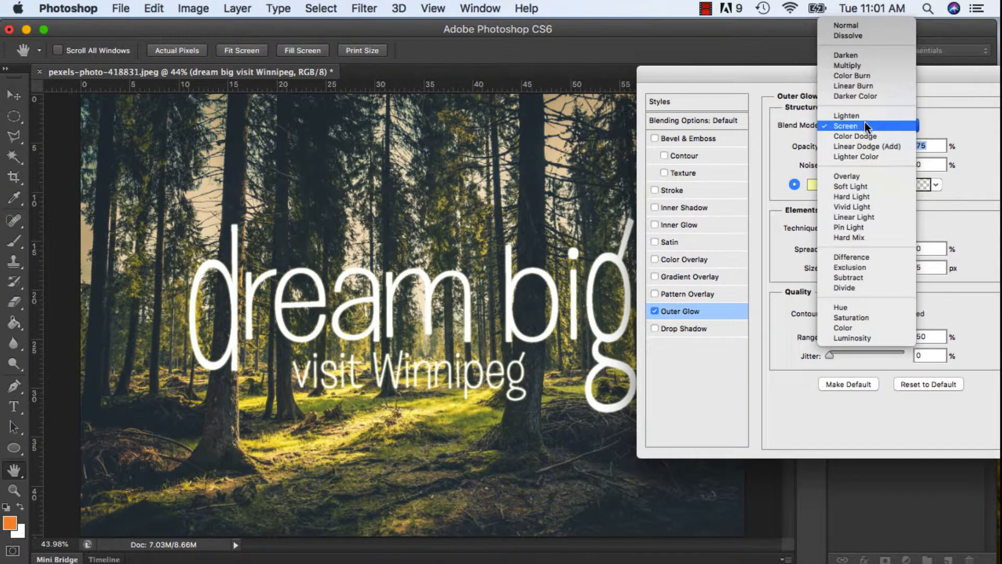
pyautogui.click(866, 25)
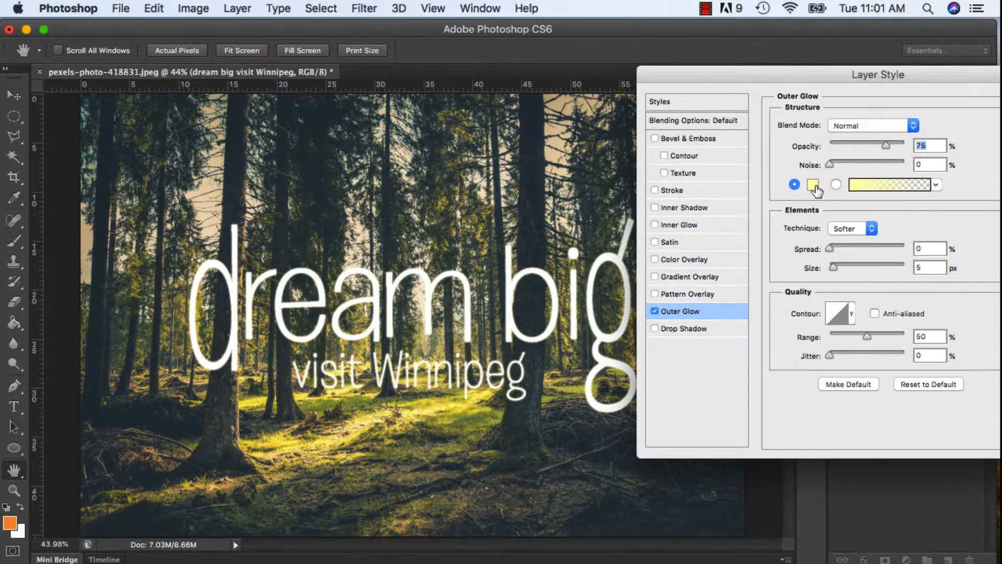
# Give the outer glow the near-black colour 131313, 100% opacity, 21% spread and a size of 29 px.
pyautogui.click(814, 185)
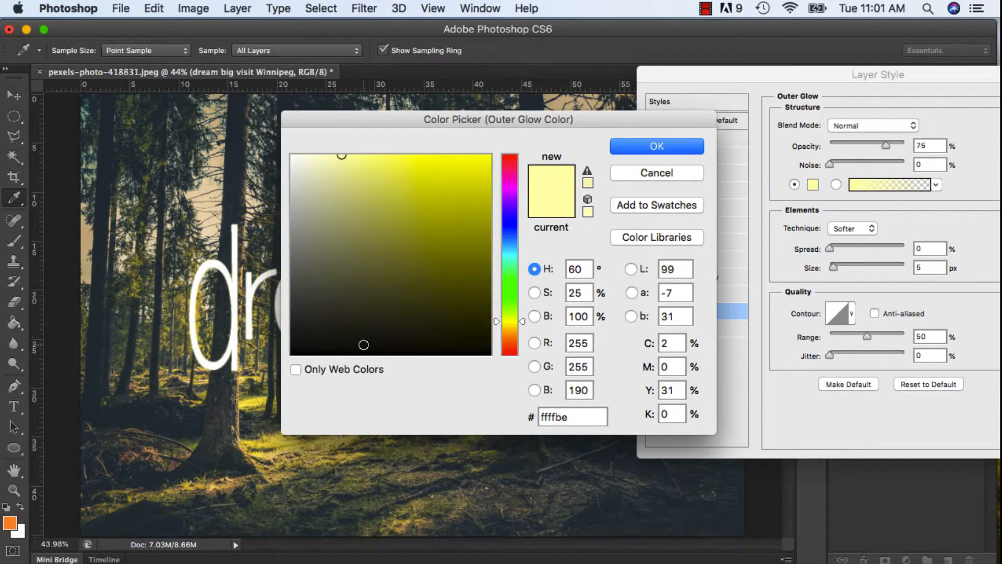
pyautogui.moveTo(365, 344)
pyautogui.mouseDown()
pyautogui.moveTo(311, 313)
pyautogui.moveTo(287, 321)
pyautogui.moveTo(288, 346)
pyautogui.mouseUp()
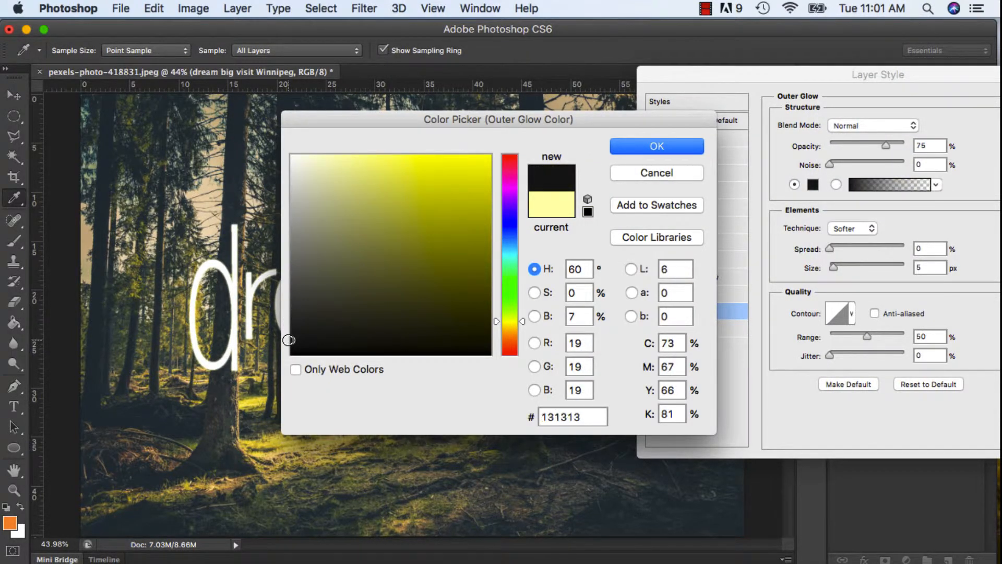
pyautogui.click(659, 147)
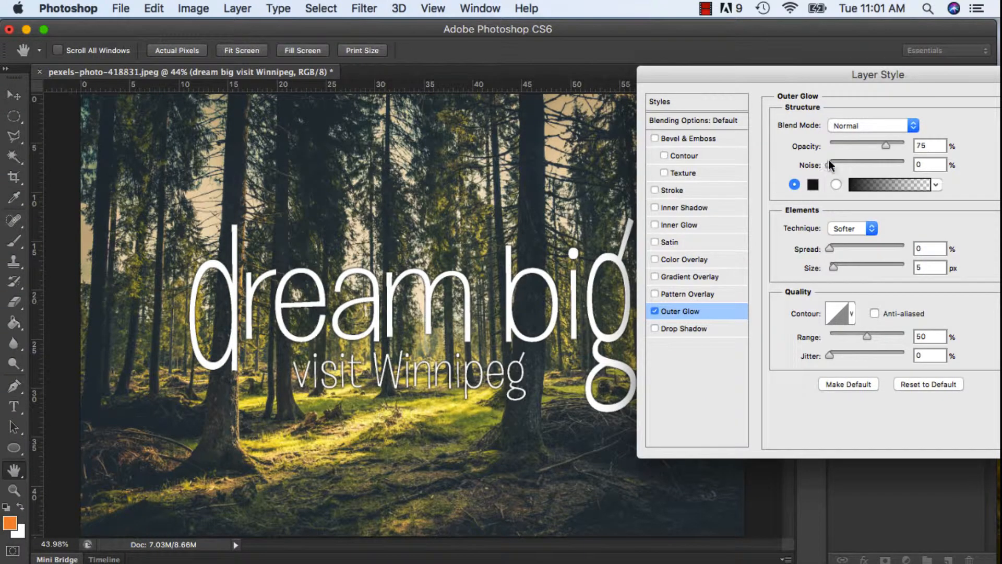
pyautogui.moveTo(888, 147); pyautogui.dragTo(909, 146)
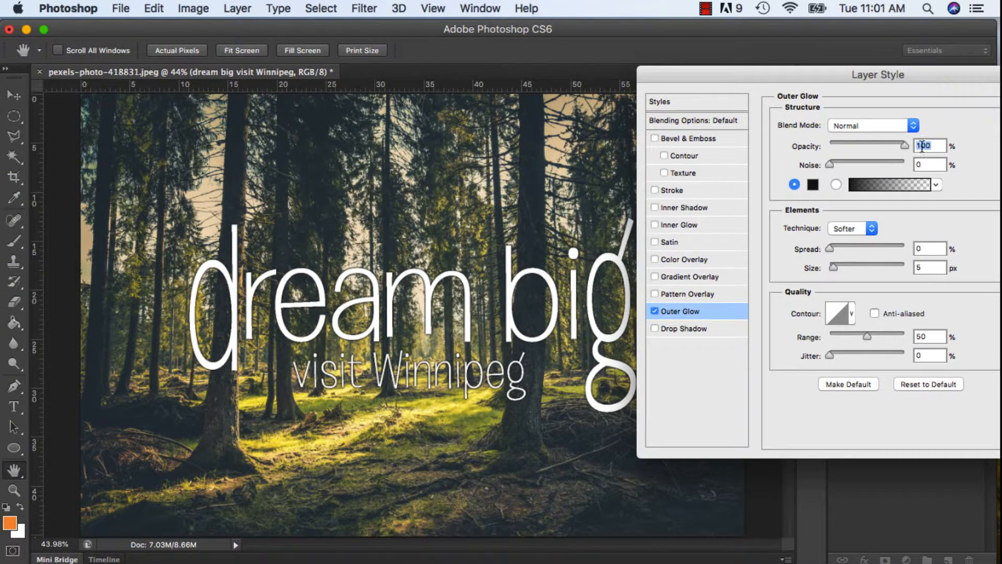
pyautogui.moveTo(838, 248); pyautogui.dragTo(842, 266)
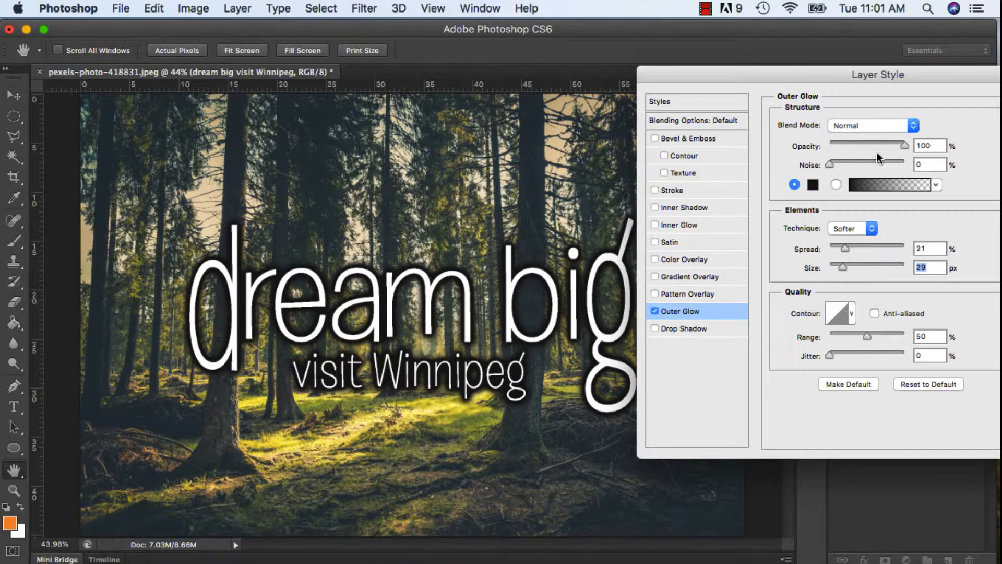
# Recolour the outer glow with a dark tone sampled from the trees in the forest photo.
pyautogui.click(813, 184)
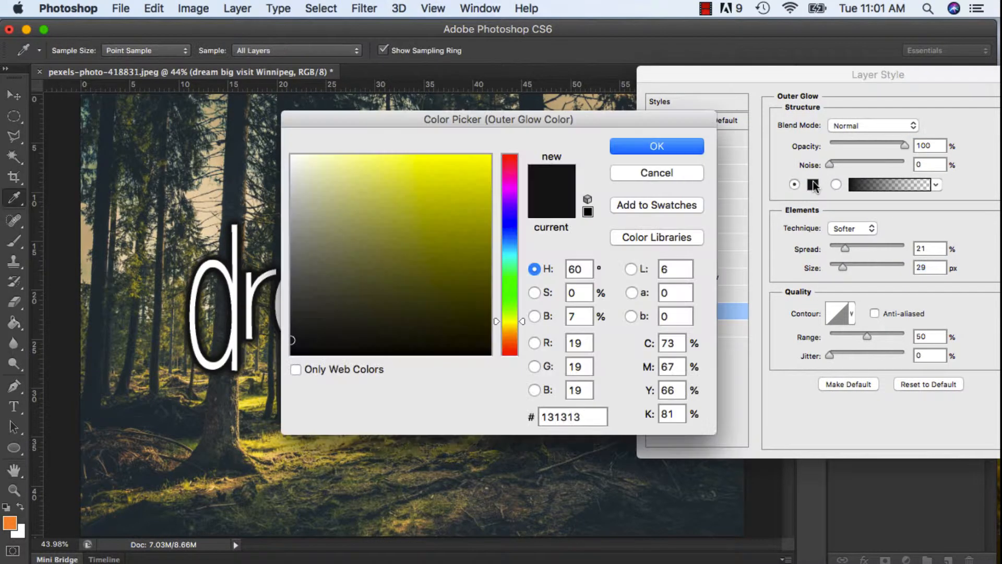
pyautogui.moveTo(604, 118); pyautogui.dragTo(808, 99)
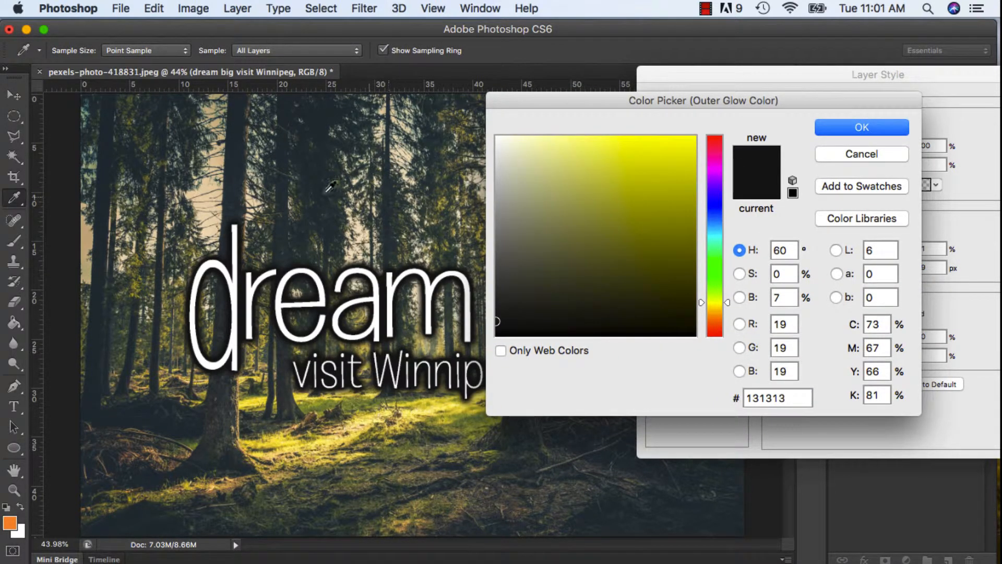
pyautogui.click(313, 126)
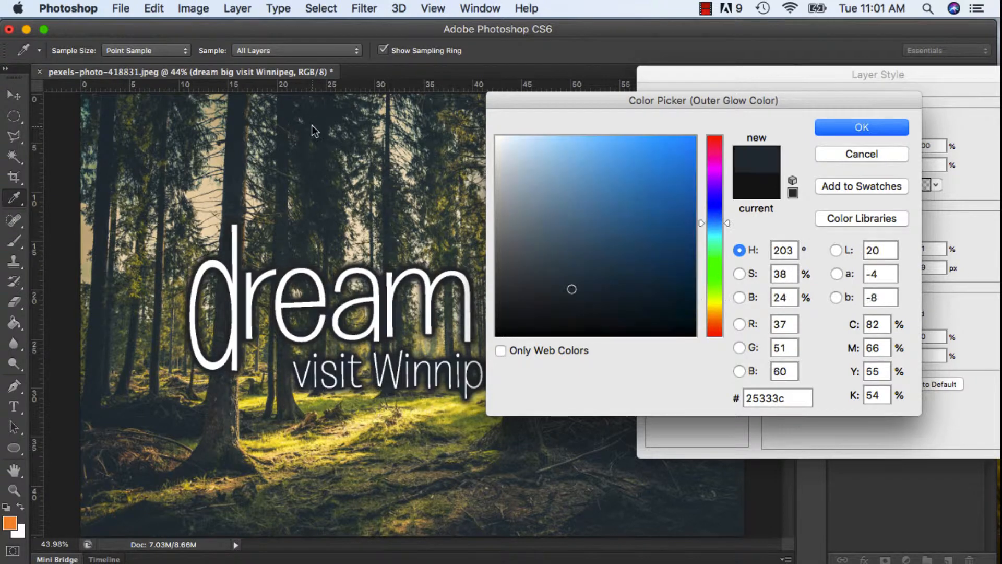
pyautogui.click(235, 127)
pyautogui.click(234, 107)
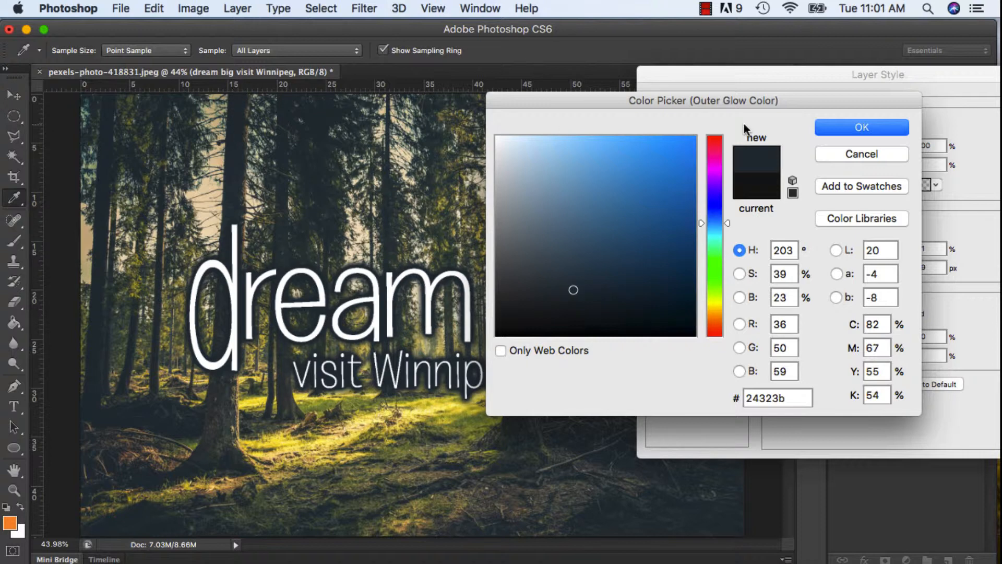
pyautogui.click(386, 168)
pyautogui.click(861, 128)
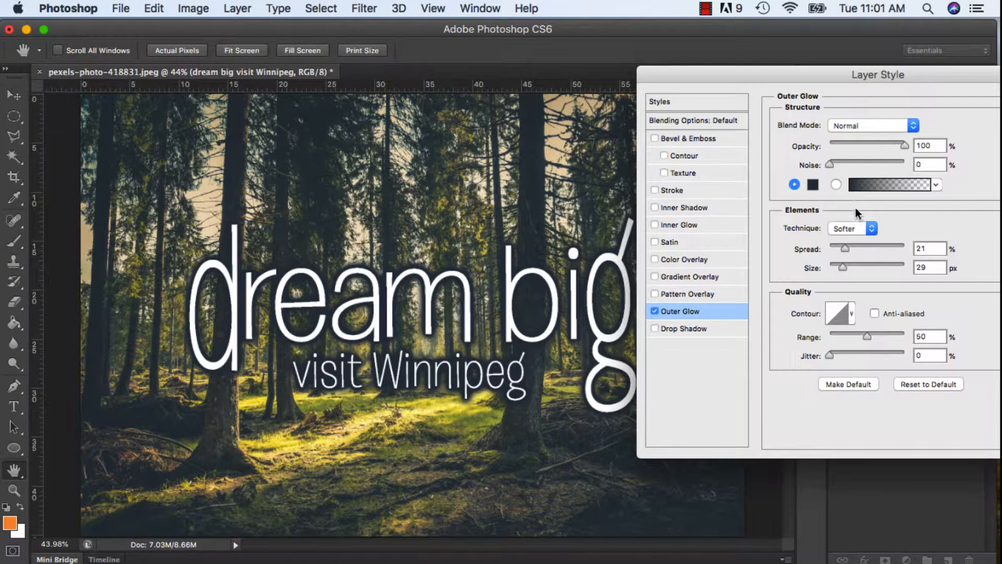
# Lower the outer glow's opacity to 70% and apply the layer style to the text.
pyautogui.click(881, 142)
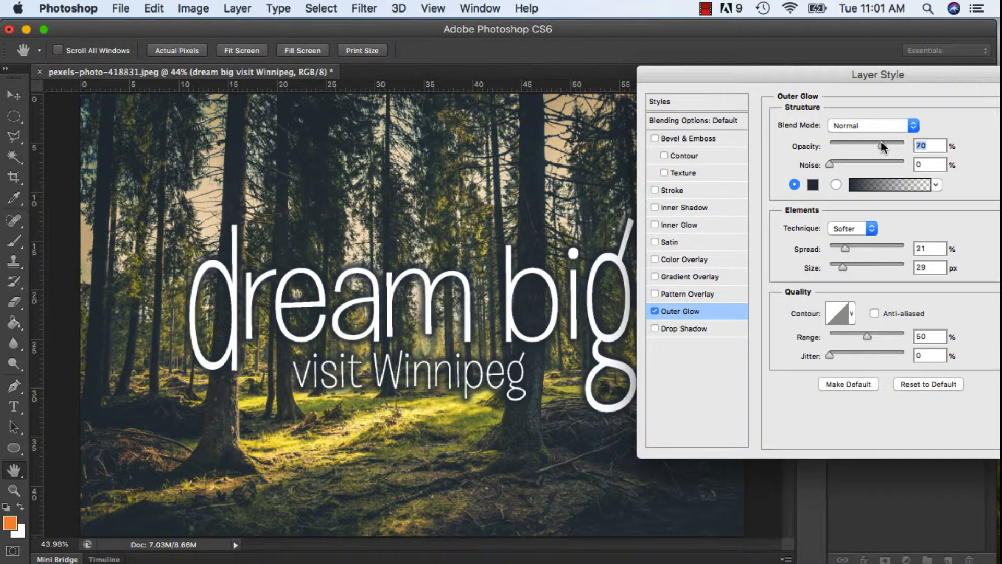
pyautogui.moveTo(888, 76); pyautogui.dragTo(641, 74)
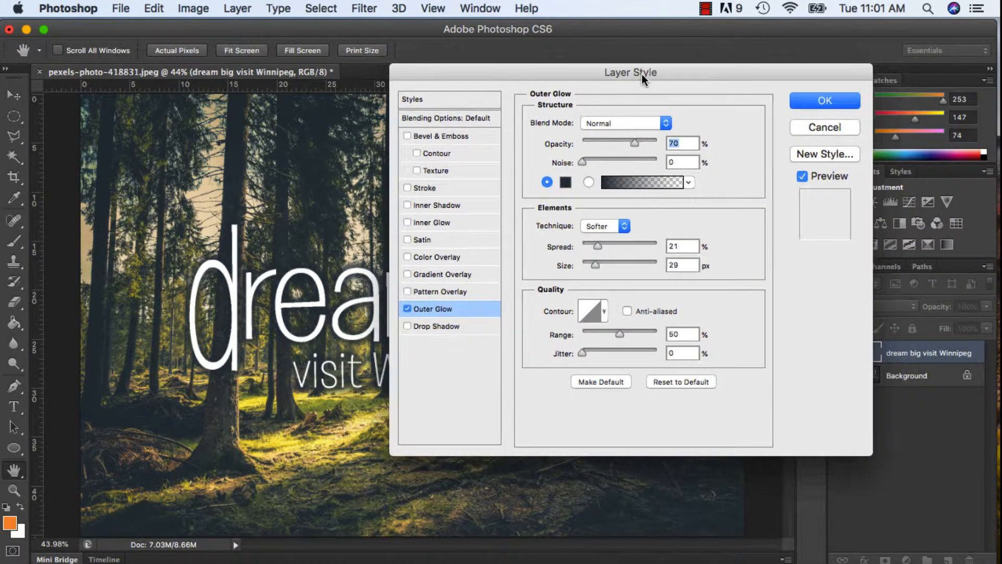
pyautogui.click(841, 104)
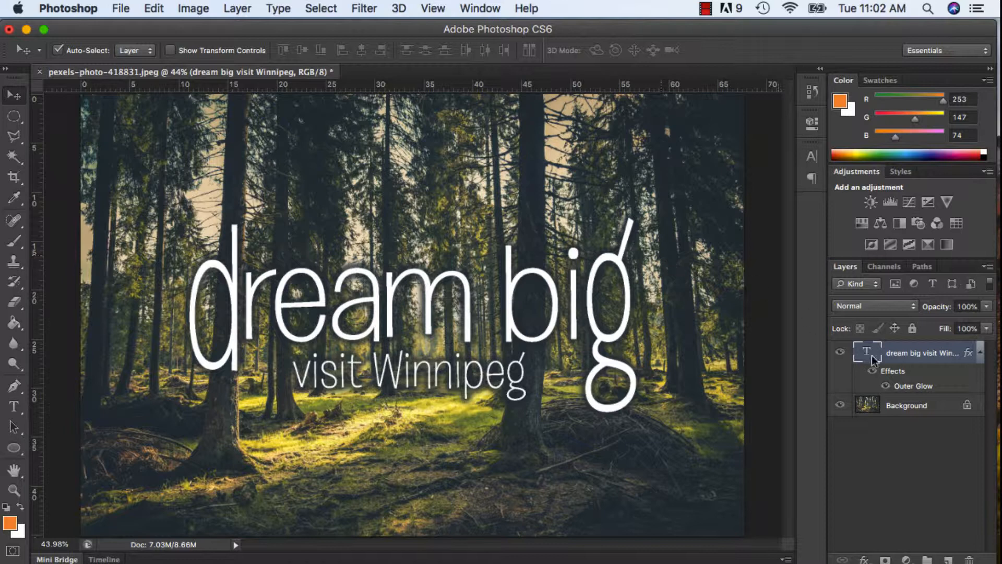
# Delete the text layer and draw an orange circle about 705 px in diameter over the middle of the forest photo.
pyautogui.moveTo(925, 354); pyautogui.dragTo(969, 559)
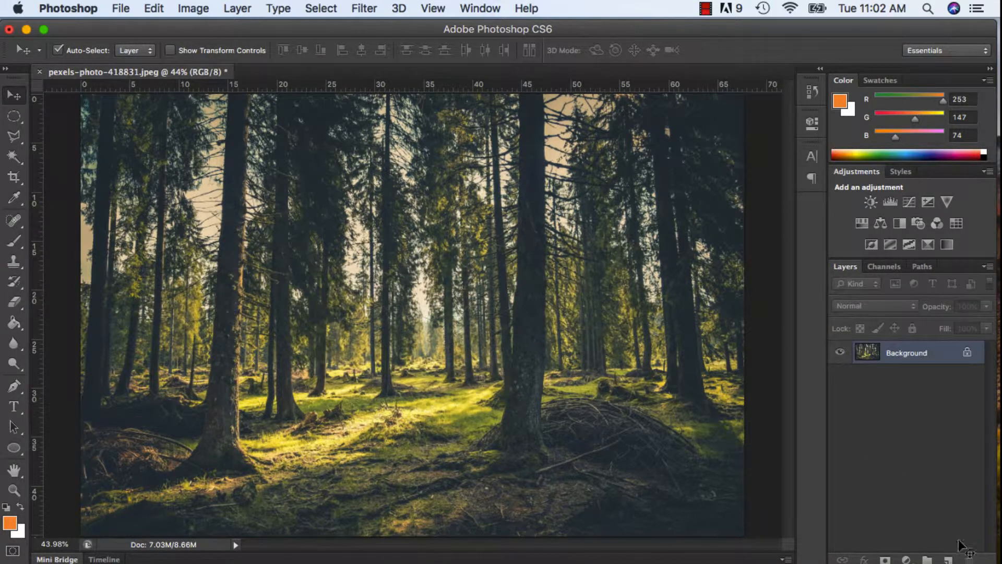
pyautogui.click(14, 447)
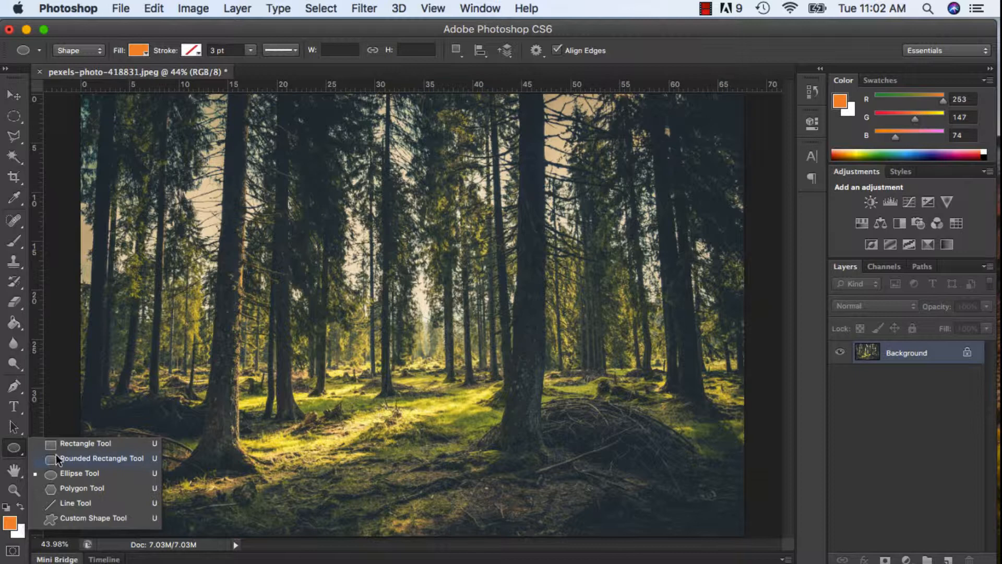
pyautogui.click(68, 474)
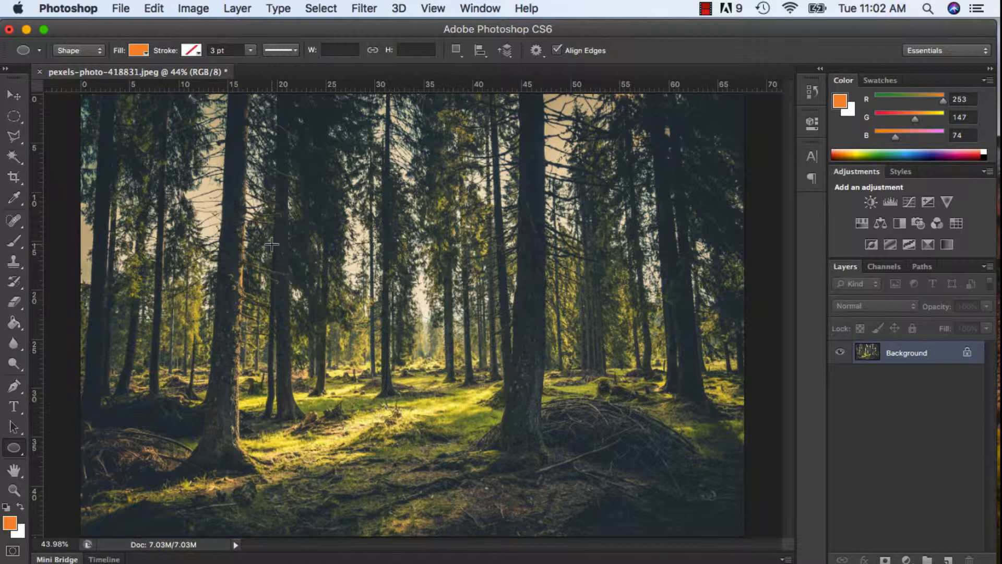
pyautogui.moveTo(261, 205); pyautogui.dragTo(636, 438)
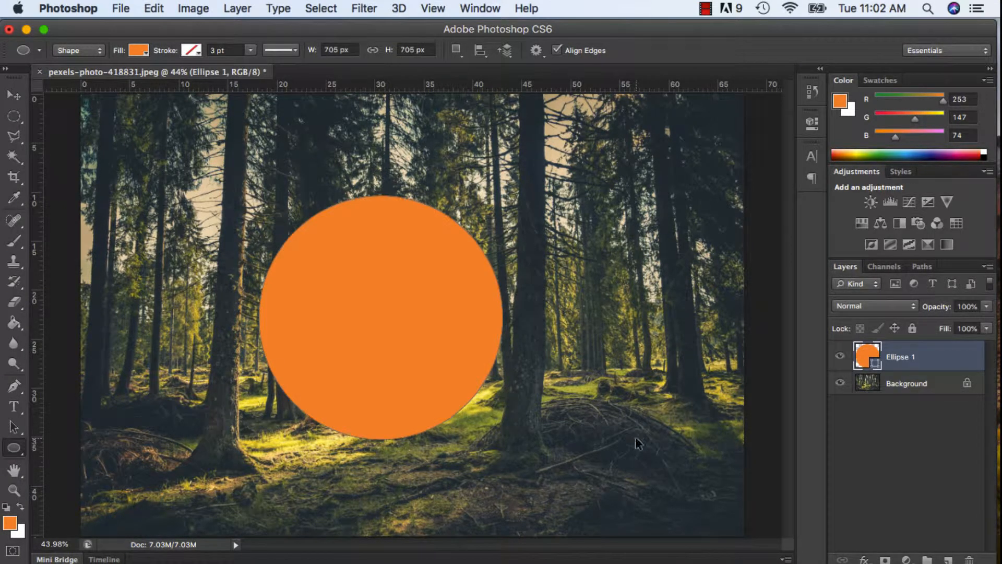
# Undo the orange circle, then try a wide orange ellipse about 1069 by 746 px and undo it.
pyautogui.press('super+z')
pyautogui.moveTo(243, 175); pyautogui.dragTo(615, 430)
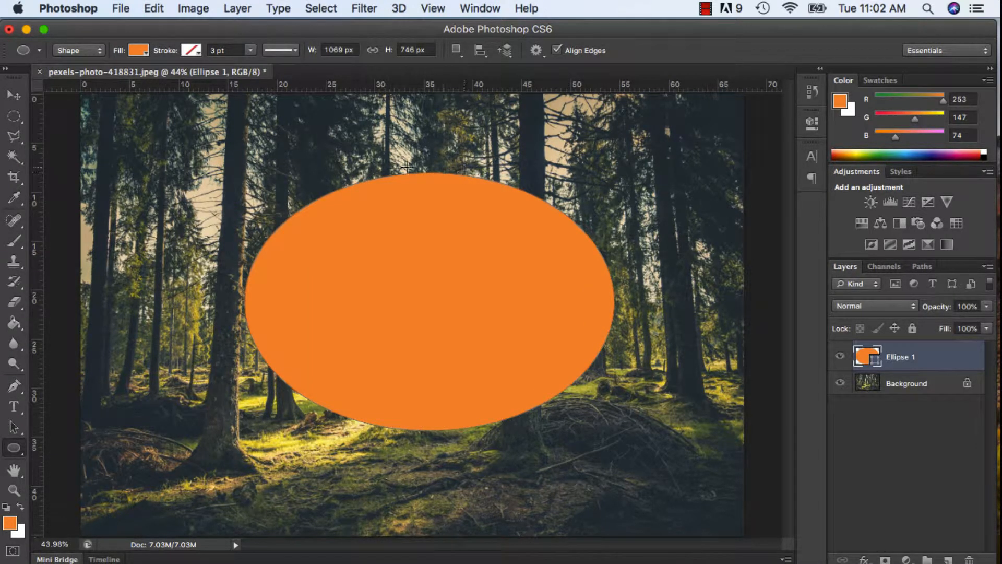
pyautogui.press('super+z')
# Set the Ellipse tool to Path mode and draw a circular path over the middle of the forest photo.
pyautogui.click(95, 51)
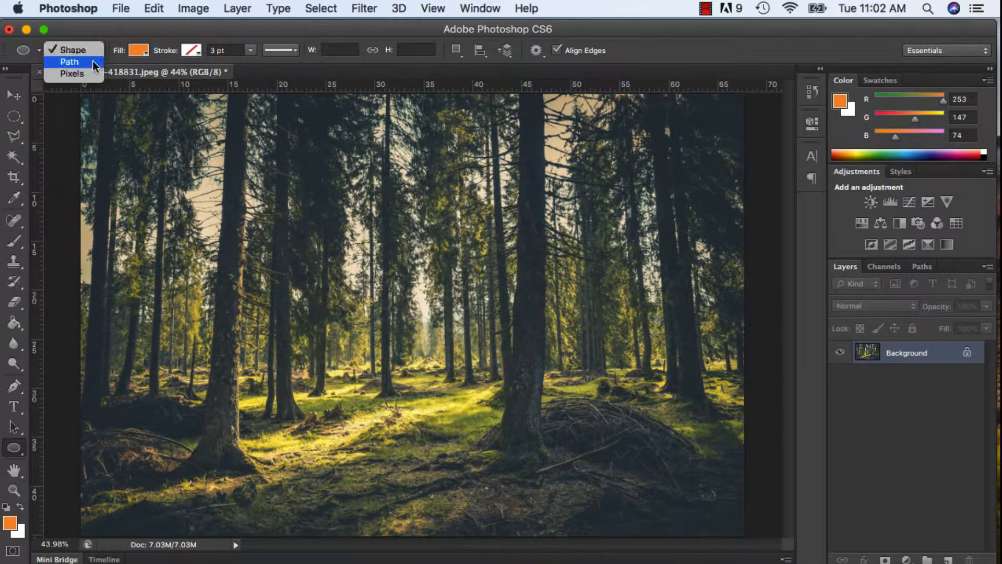
pyautogui.click(93, 61)
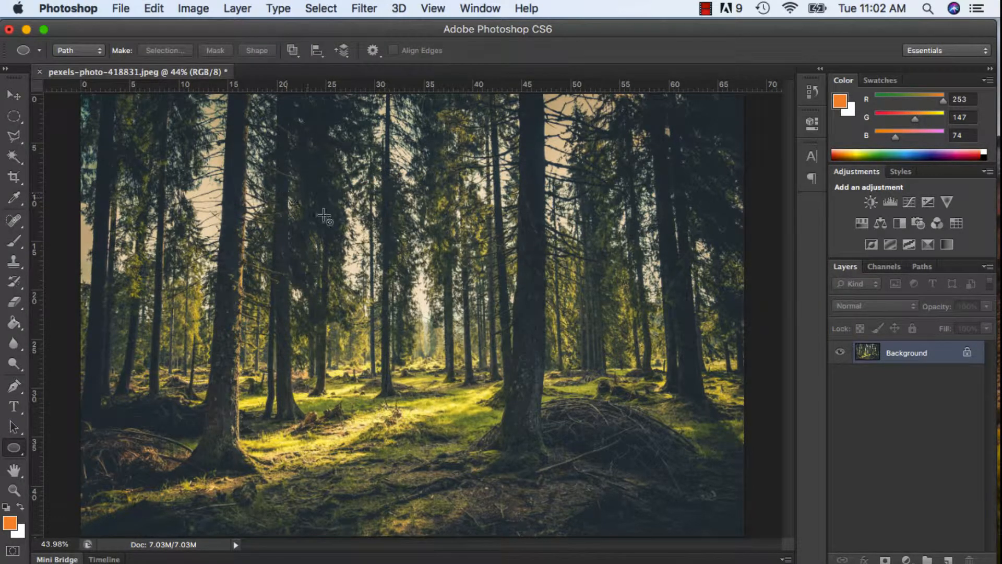
pyautogui.moveTo(299, 219); pyautogui.dragTo(723, 465)
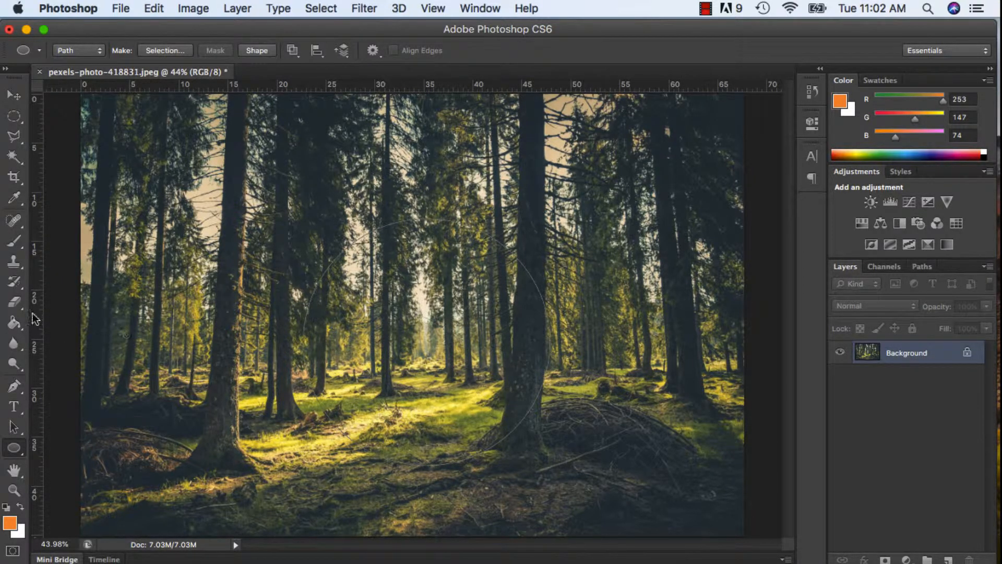
# Add the text "Winnipeg" along the outside of the circular path.
pyautogui.click(13, 406)
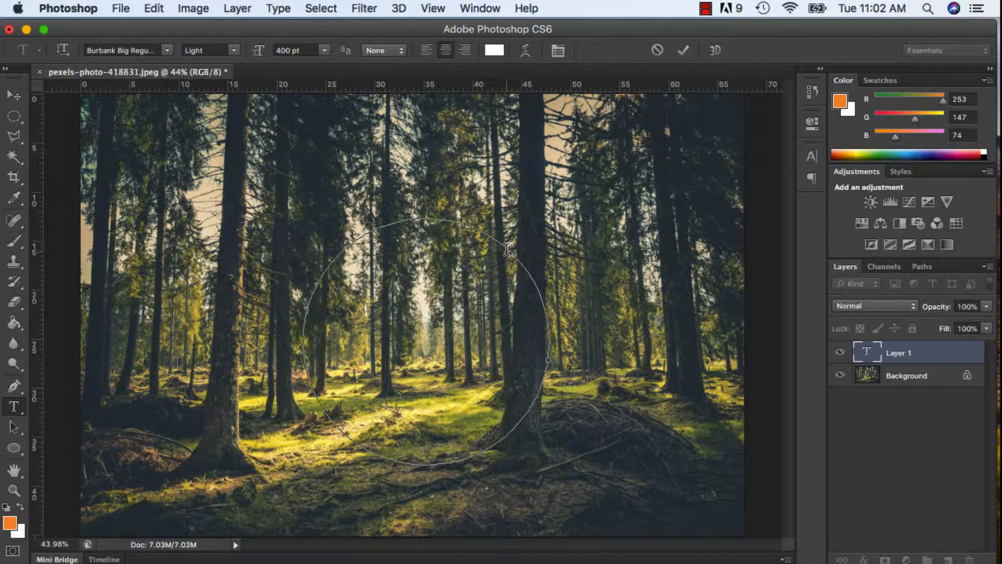
pyautogui.write('W')
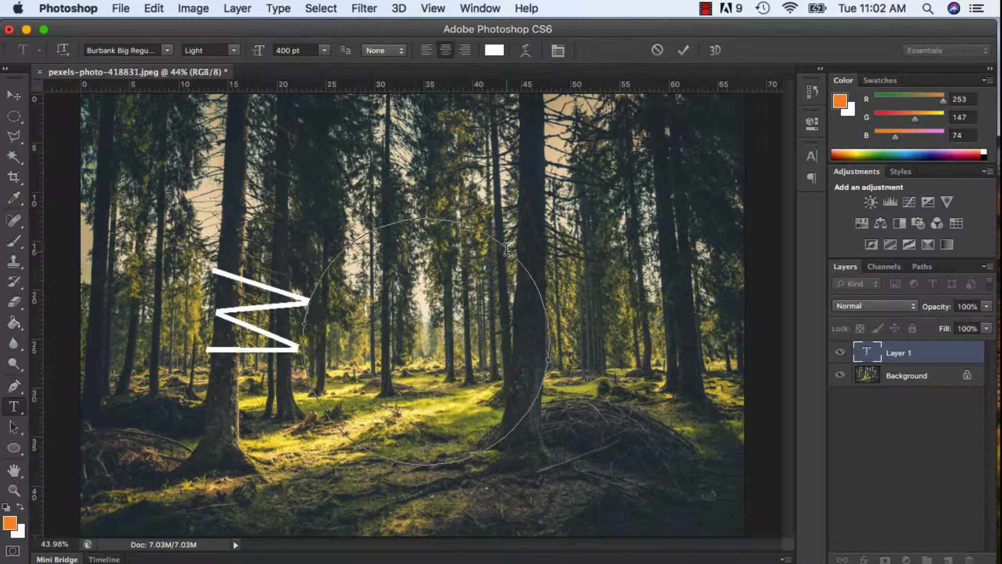
pyautogui.write('innipe')
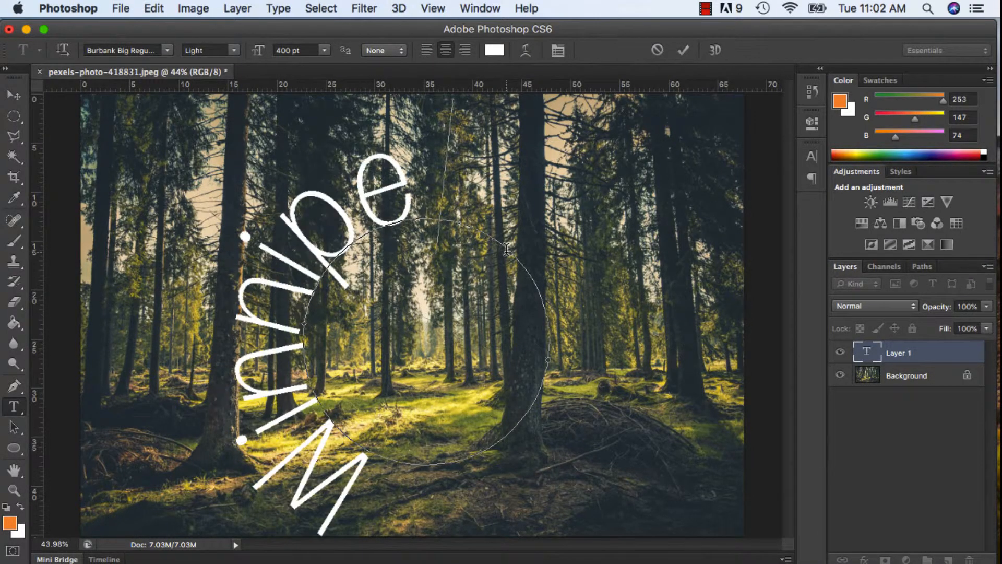
pyautogui.write('g')
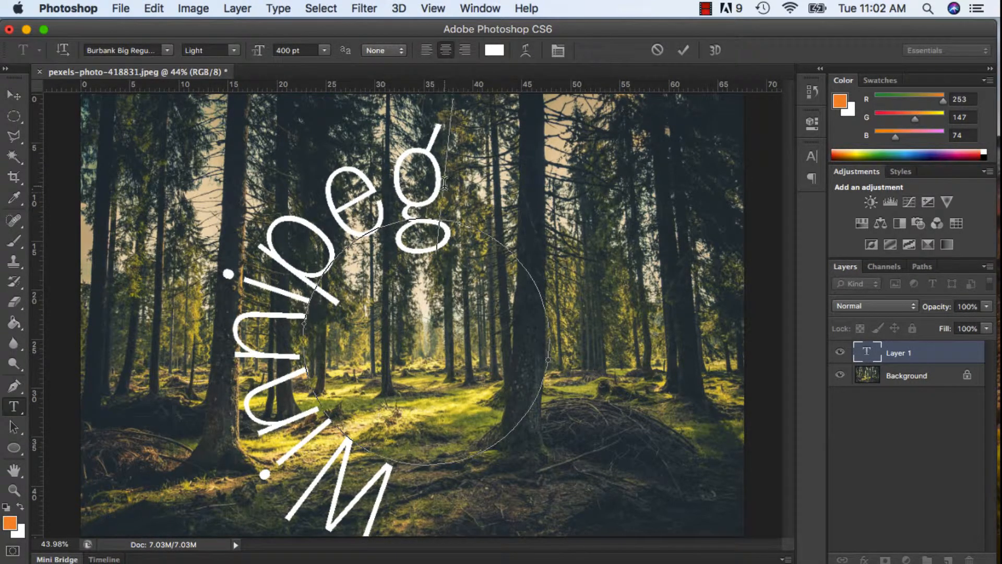
# Set the whole word on the path to 300 pt and the Bold font style.
pyautogui.moveTo(445, 183); pyautogui.dragTo(389, 504)
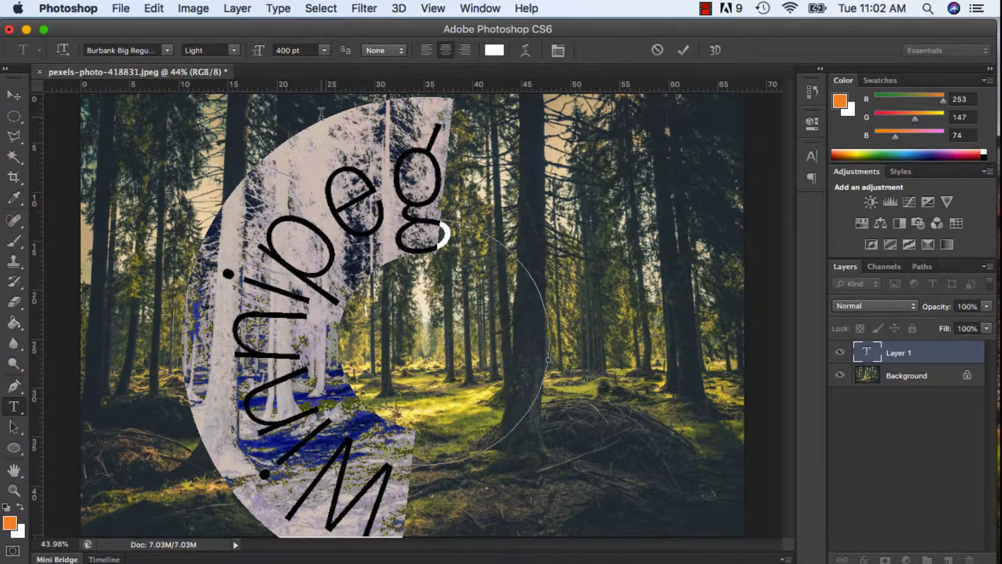
pyautogui.click(305, 50)
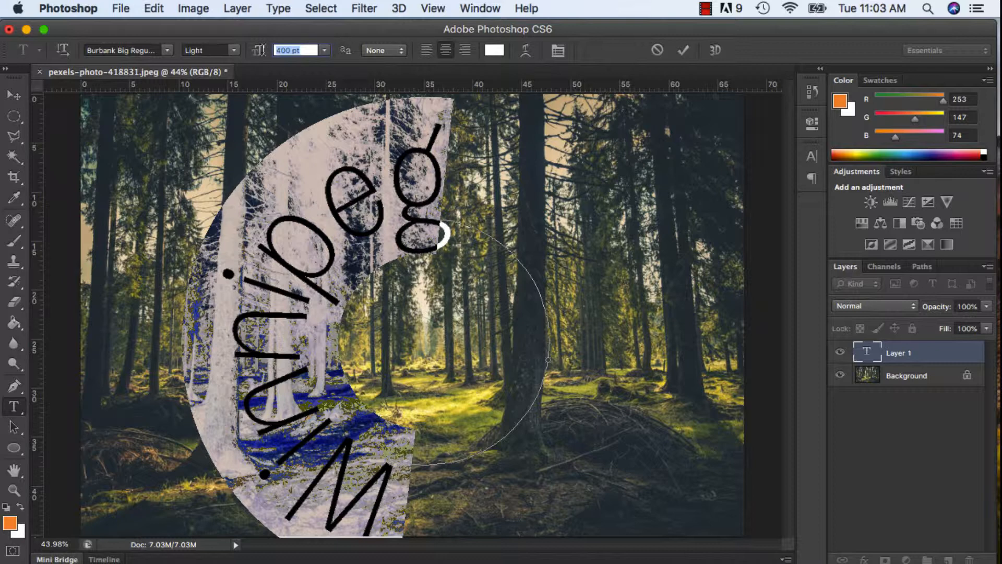
pyautogui.write('300')
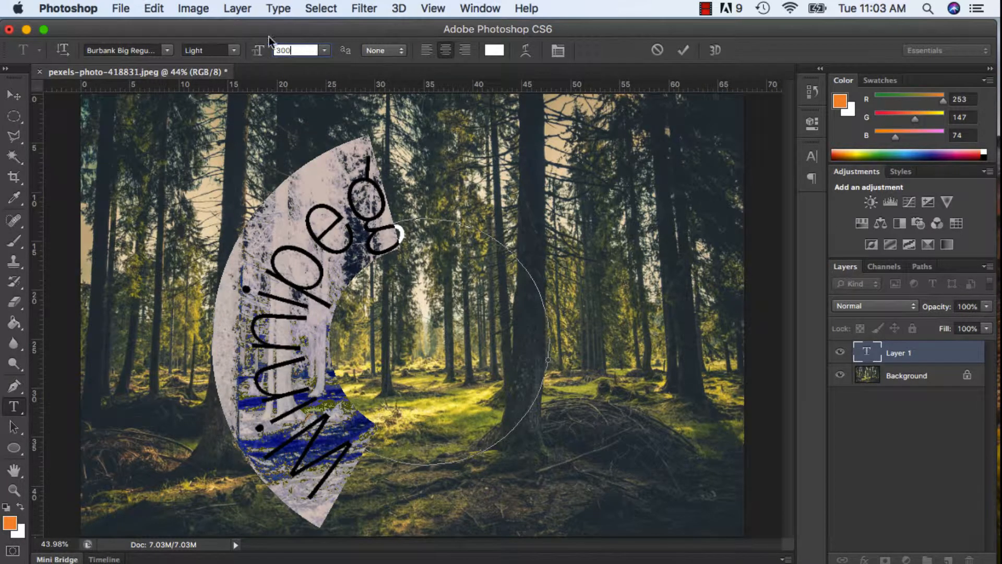
pyautogui.click(236, 48)
pyautogui.click(235, 57)
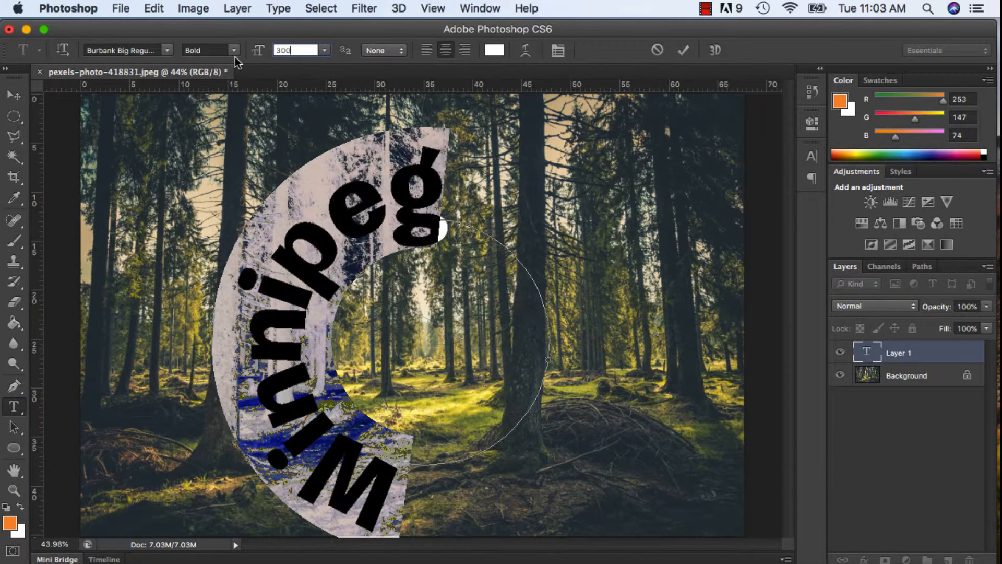
pyautogui.click(21, 94)
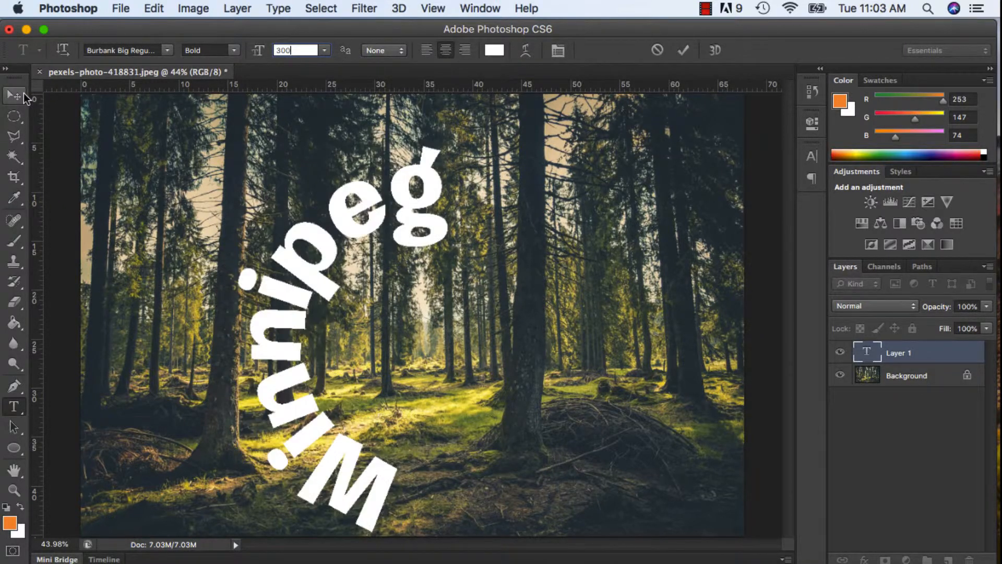
# Rotate the curved text 90° clockwise so it arches upward, move it slightly up and to the right, and apply the transform.
pyautogui.press('super+t')
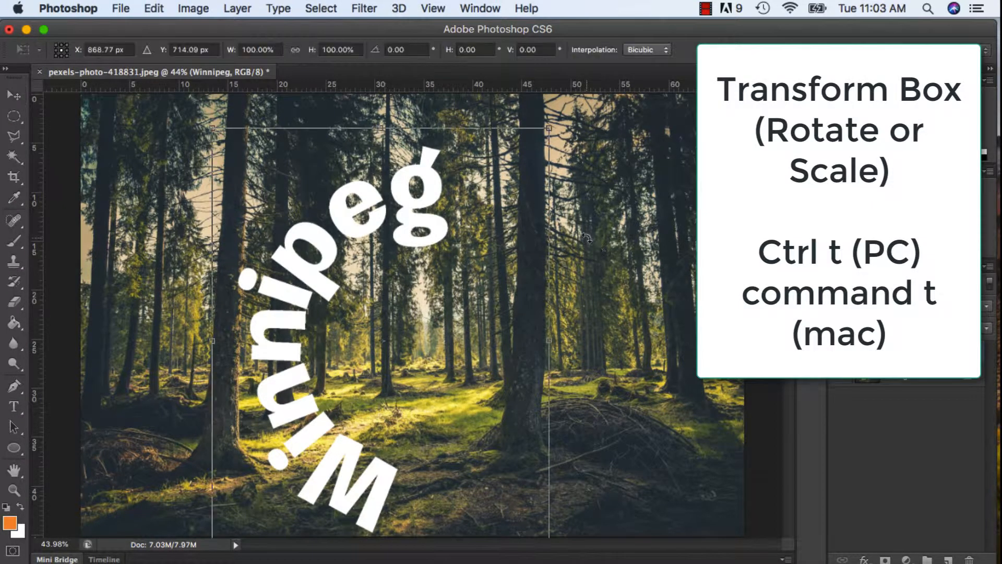
pyautogui.moveTo(574, 120); pyautogui.dragTo(579, 484)
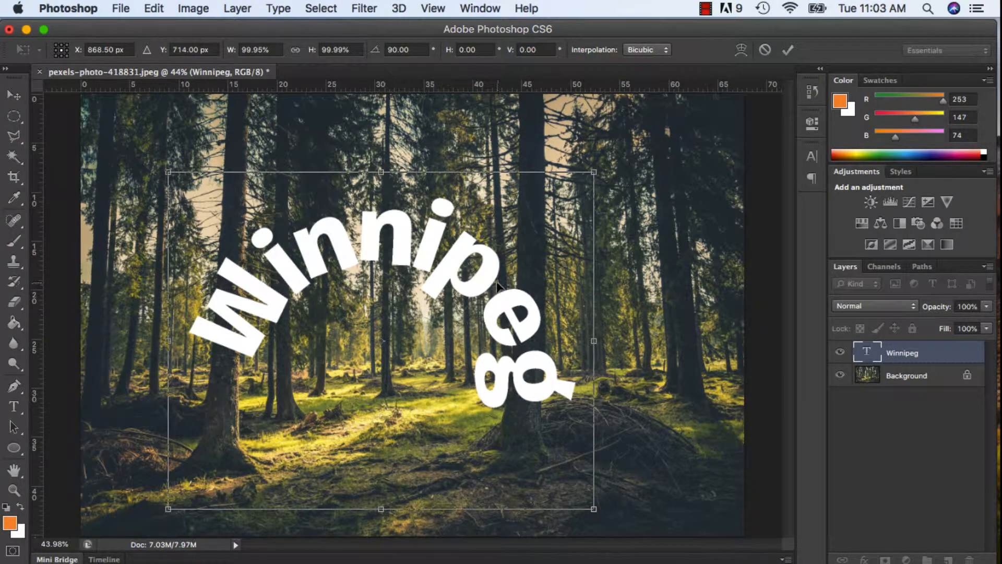
pyautogui.moveTo(490, 278); pyautogui.dragTo(530, 230)
pyautogui.press('Return')
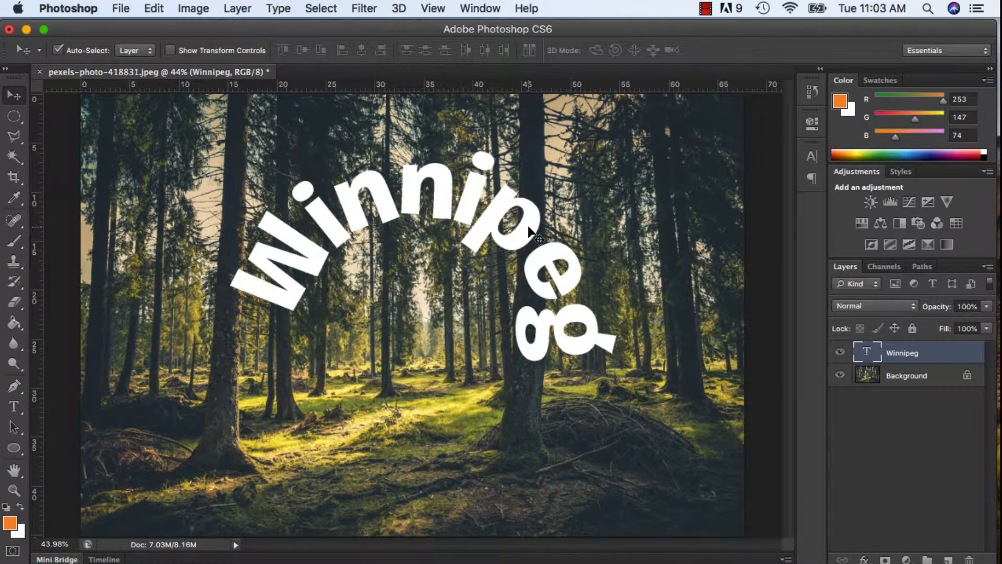
# Reduce the font size of the whole curved word to 150 pt.
pyautogui.click(17, 407)
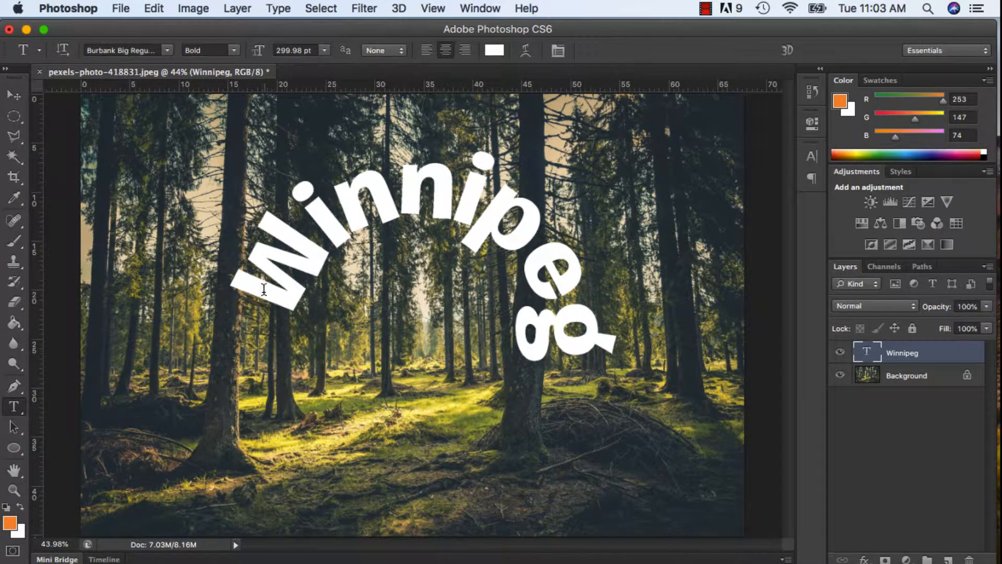
pyautogui.moveTo(242, 319); pyautogui.dragTo(598, 327)
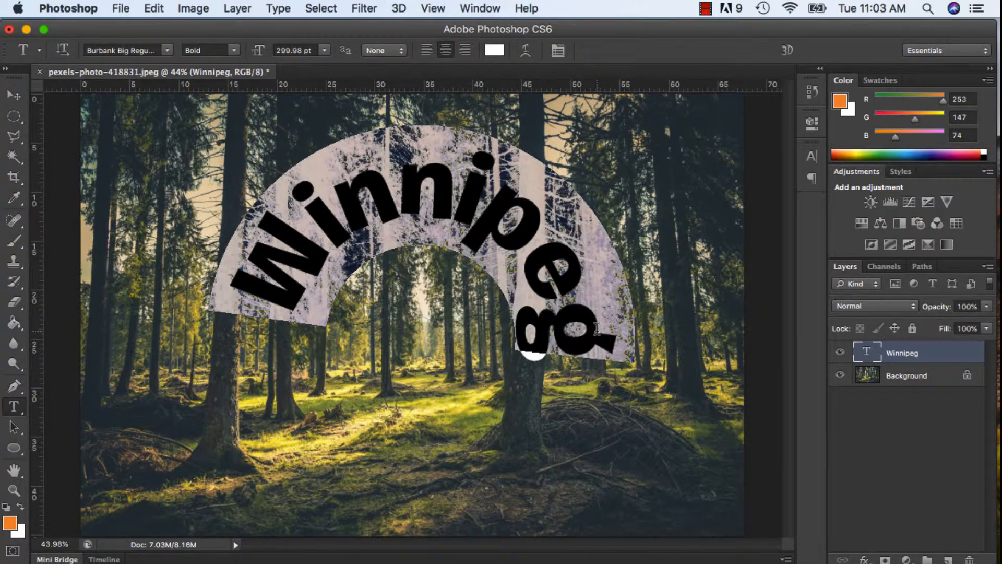
pyautogui.click(307, 50)
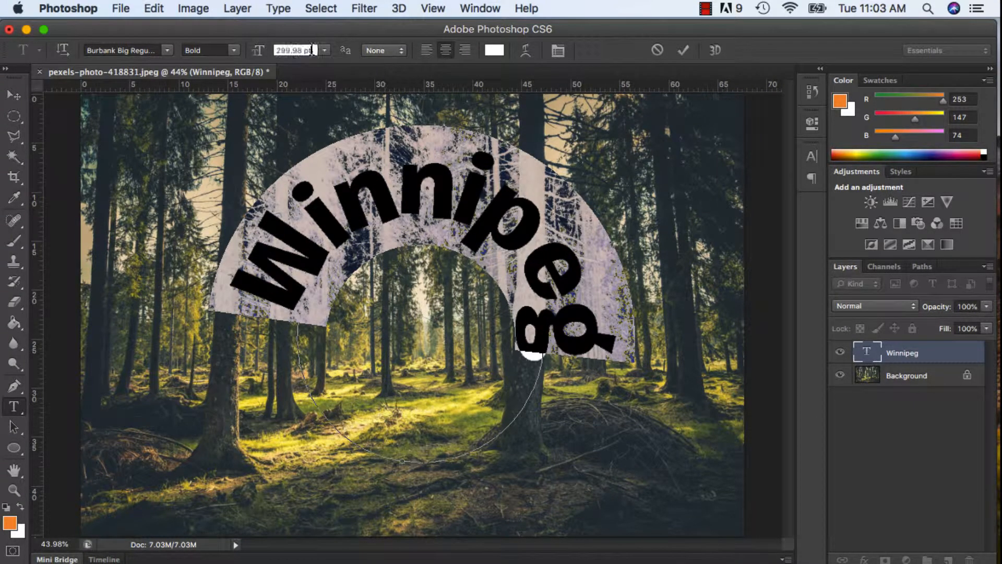
pyautogui.write('150')
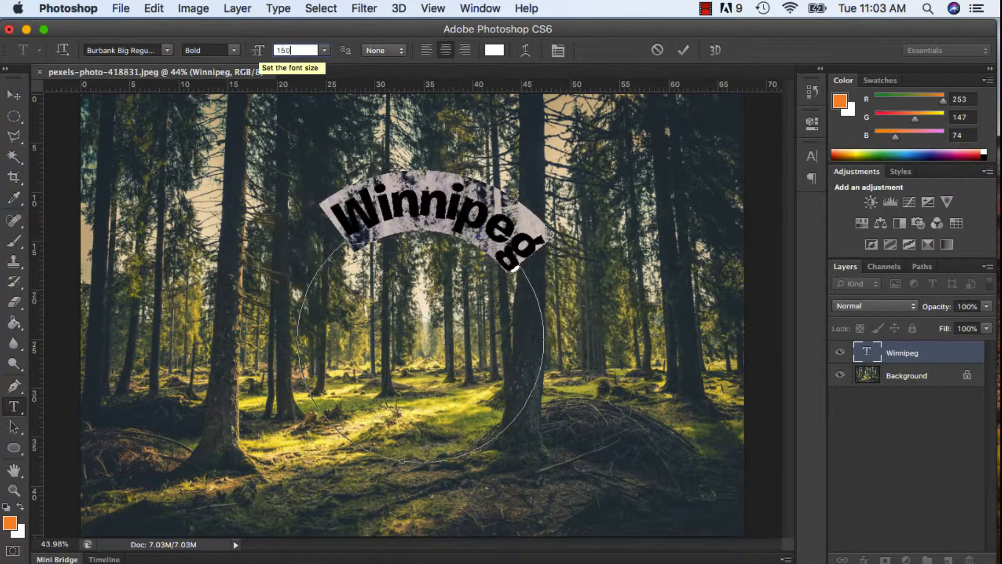
pyautogui.click(14, 96)
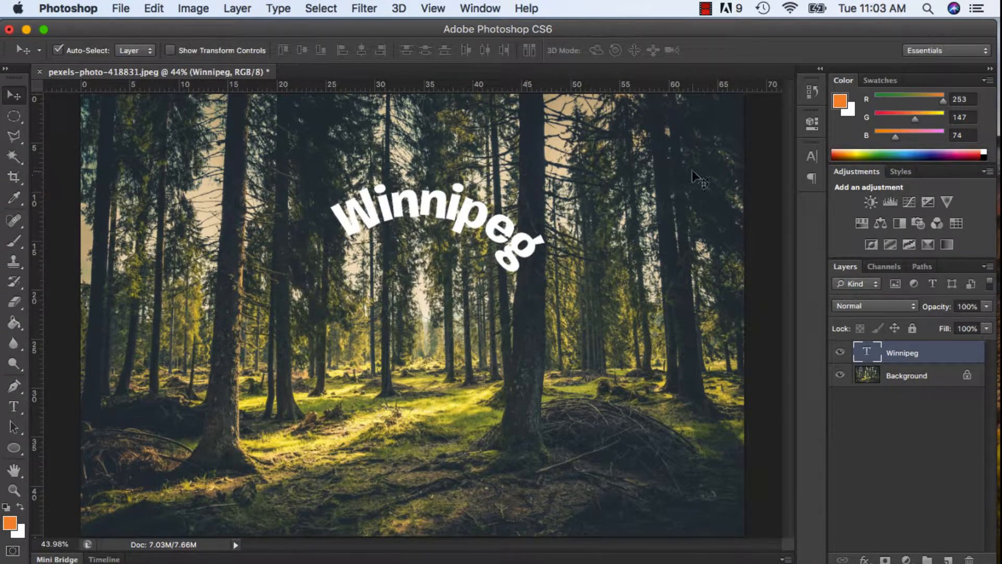
# Set the curved word's tracking to 100 and change its font to Nueva Std.
pyautogui.click(806, 159)
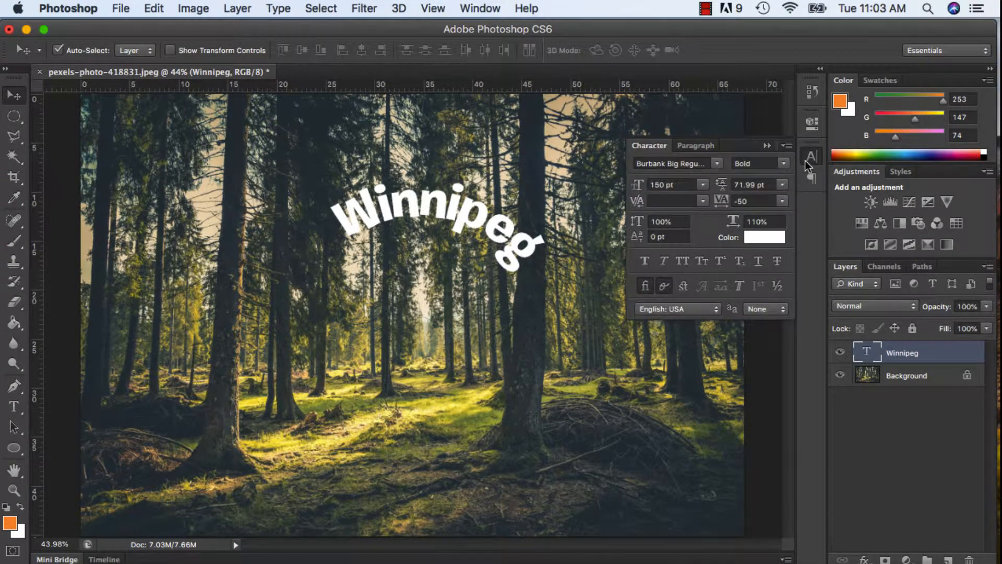
pyautogui.click(15, 406)
pyautogui.moveTo(337, 208); pyautogui.dragTo(566, 266)
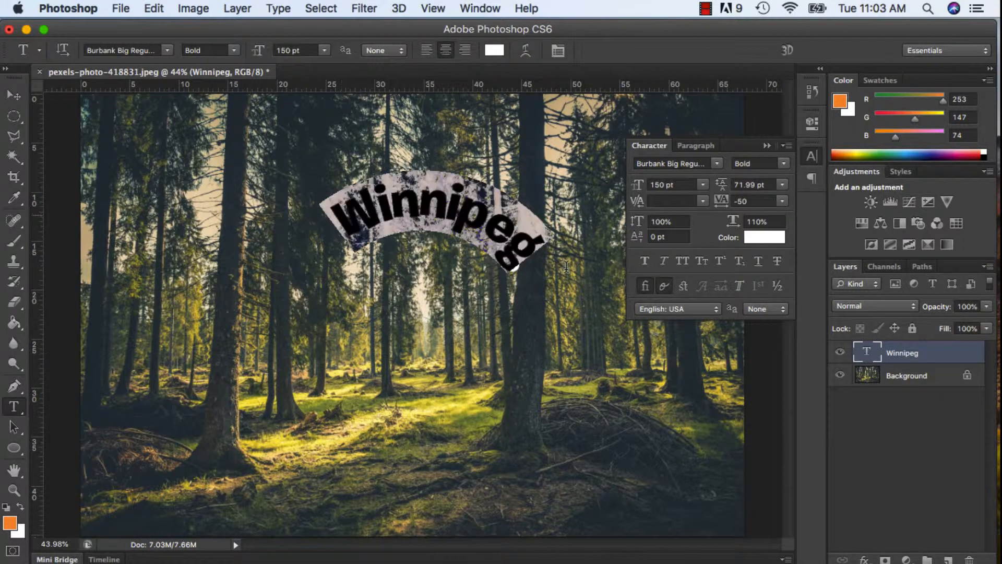
pyautogui.click(781, 201)
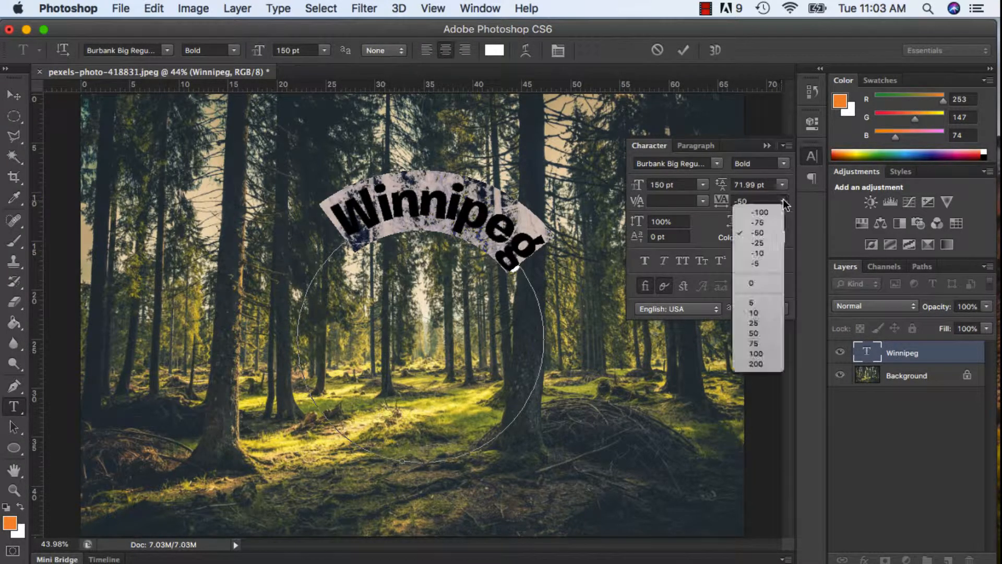
pyautogui.click(767, 353)
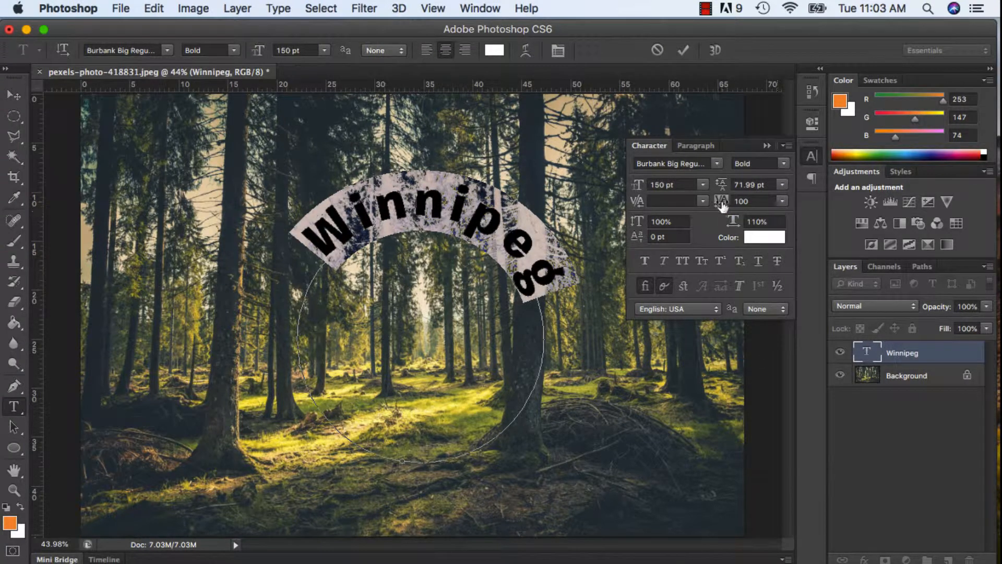
pyautogui.click(717, 164)
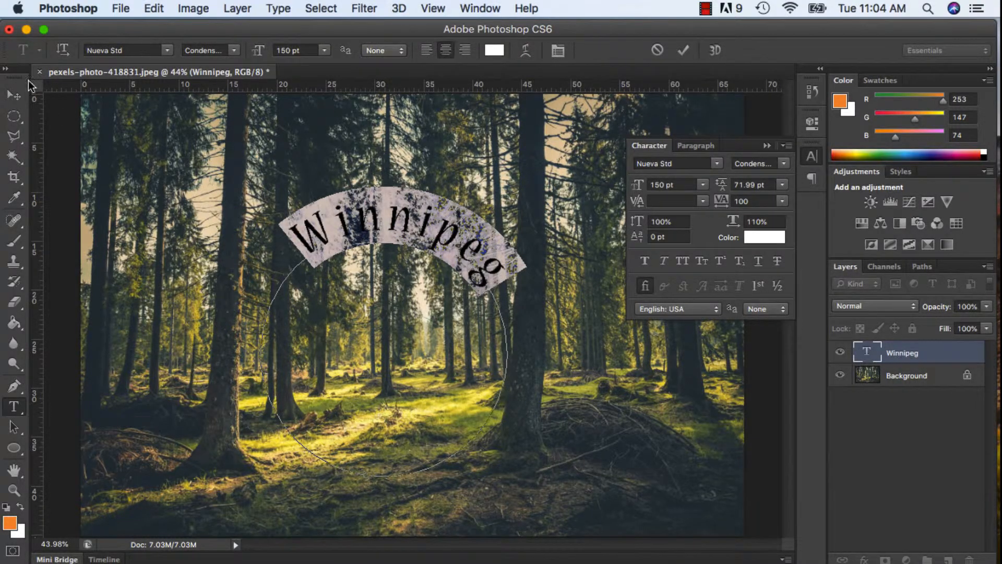
pyautogui.click(13, 95)
# Rotate the curved text about 8° counterclockwise to level the arch, and apply the transform.
pyautogui.press('super+t')
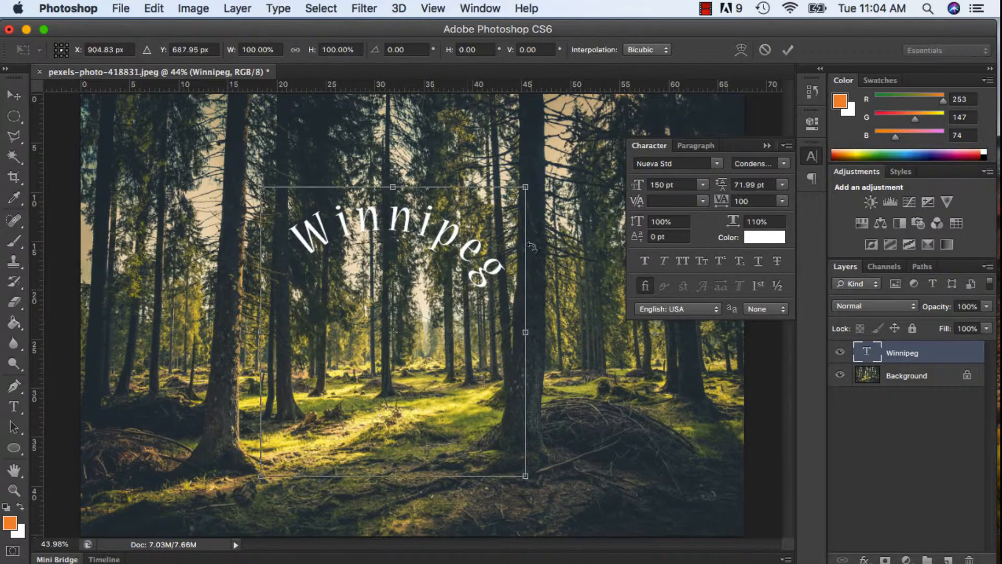
pyautogui.moveTo(552, 209); pyautogui.dragTo(537, 181)
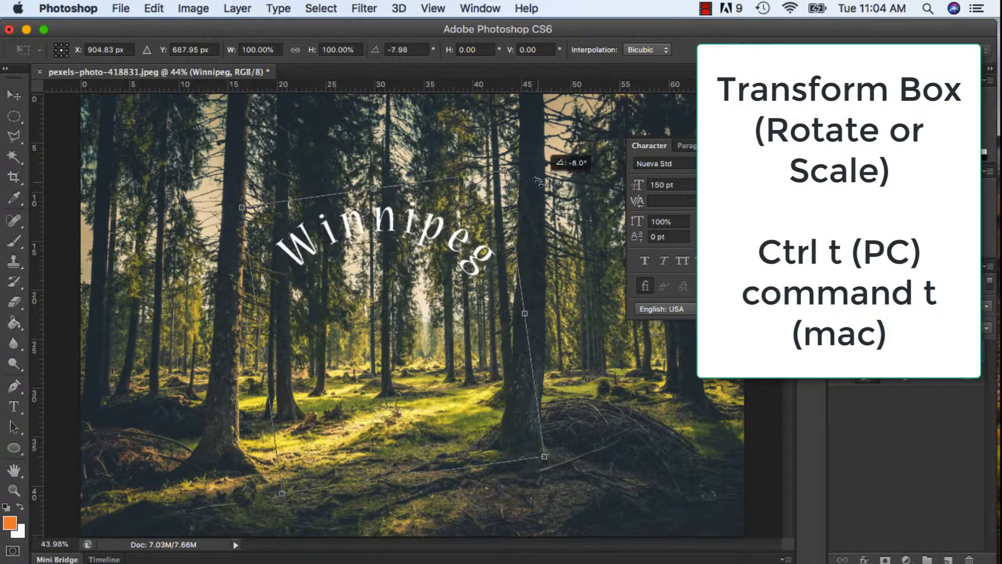
pyautogui.press('Return')
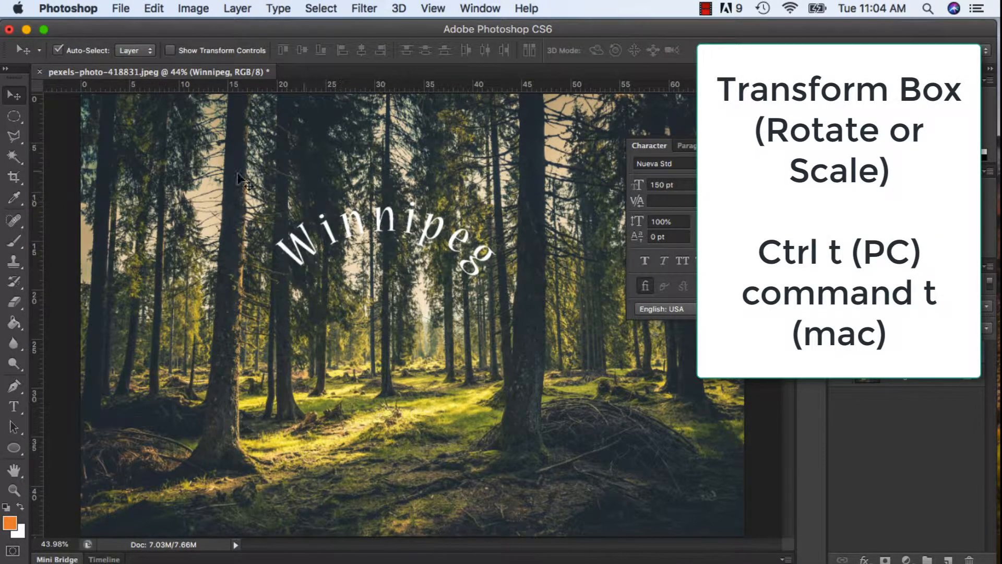
# Flip the text to the inside bottom of the circular path and move it up toward the middle of the photo.
pyautogui.press('t')
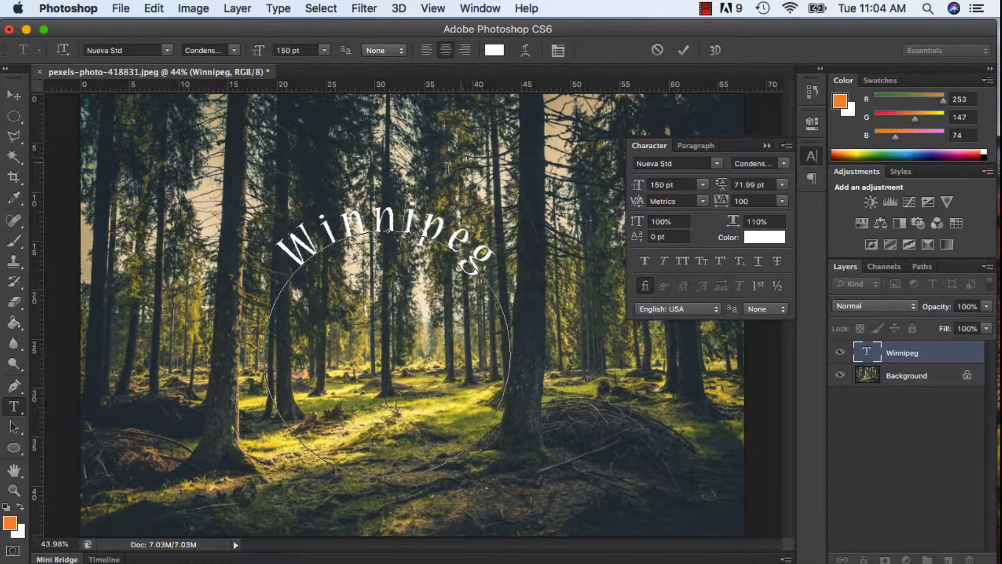
pyautogui.press('super')
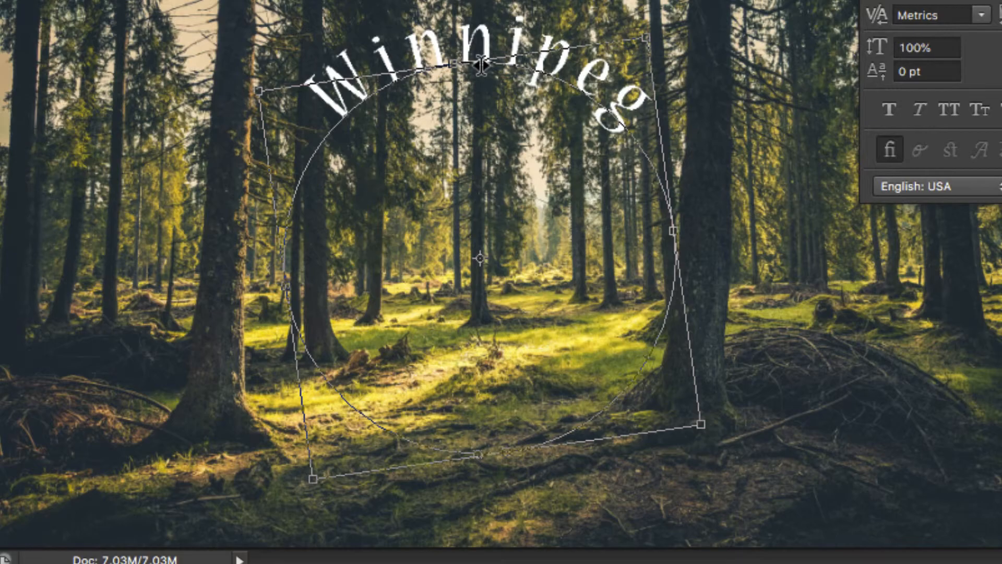
pyautogui.moveTo(480, 65); pyautogui.dragTo(487, 370)
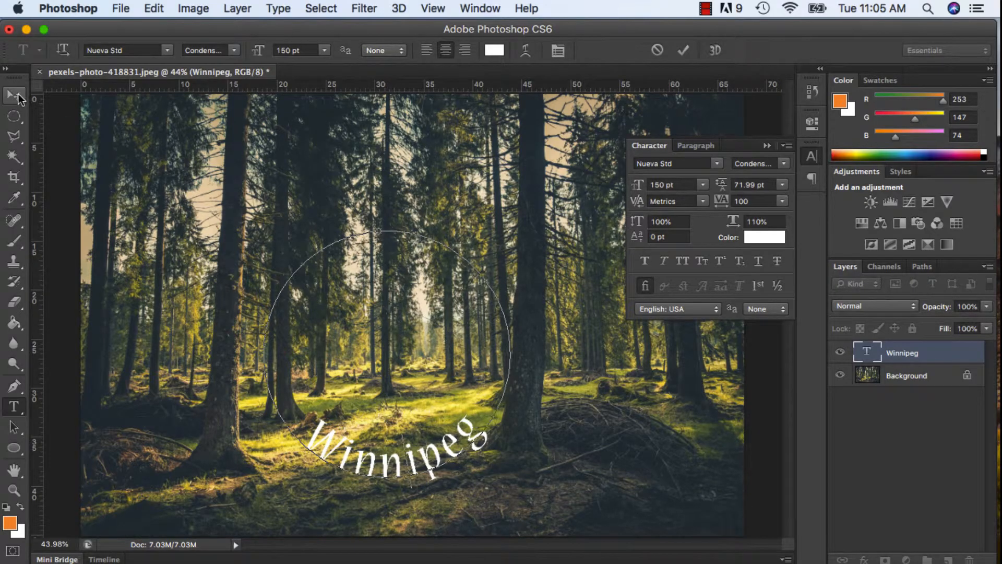
pyautogui.click(14, 95)
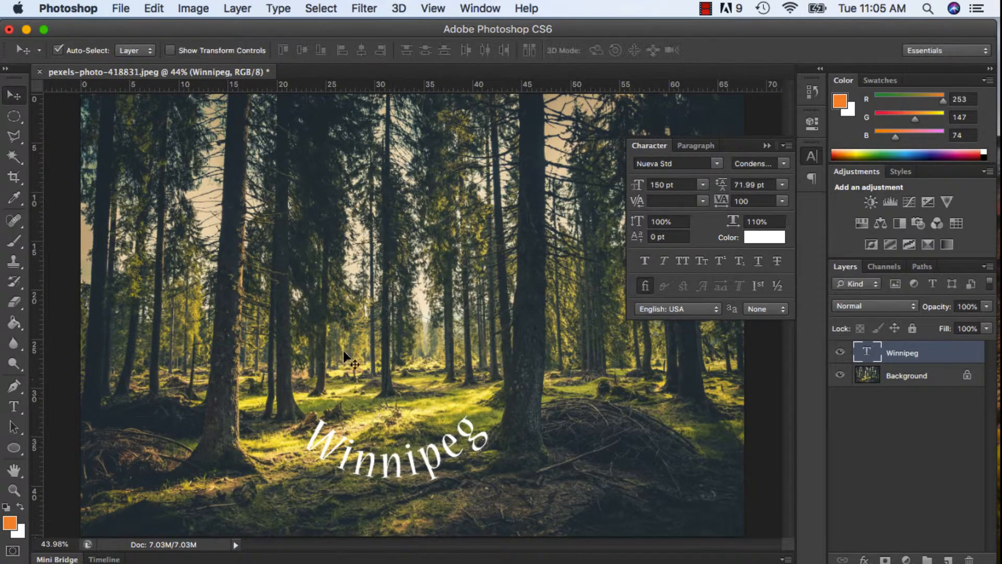
pyautogui.moveTo(417, 441); pyautogui.dragTo(425, 363)
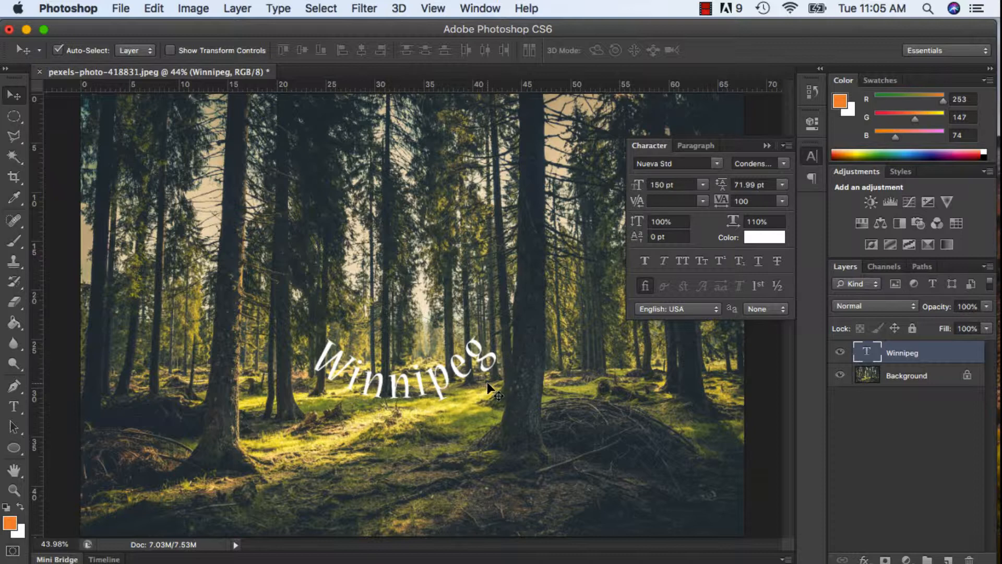
# Add a new straight text "Winnipeg" in the upper part of the photo and center it above the curved word.
pyautogui.click(14, 407)
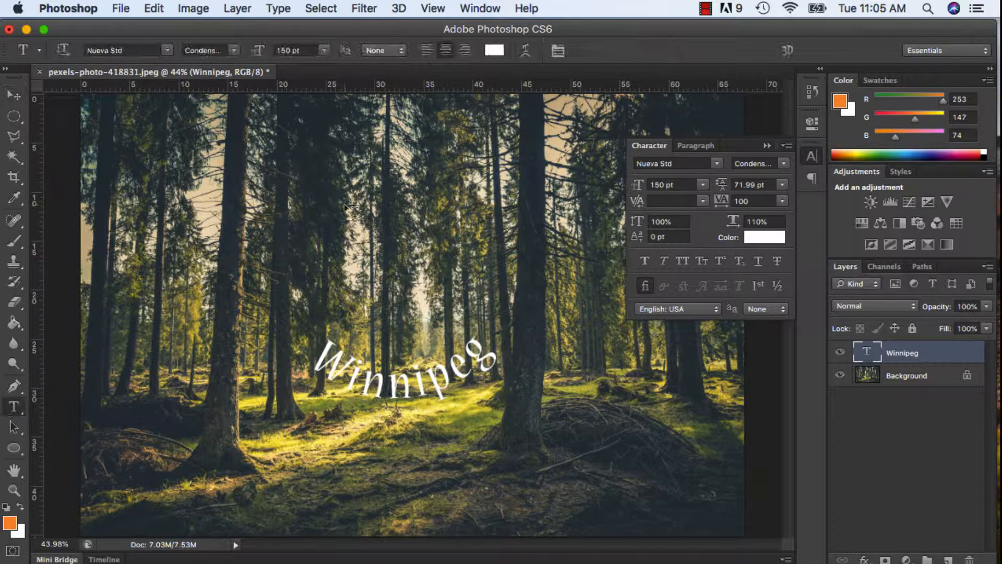
pyautogui.click(311, 222)
pyautogui.write('Wi')
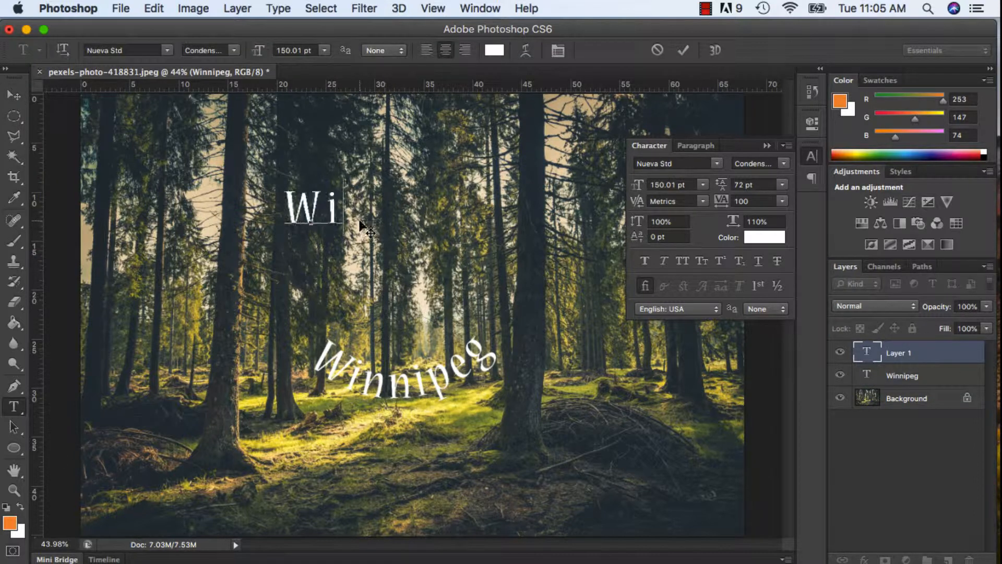
pyautogui.write('nnipeg')
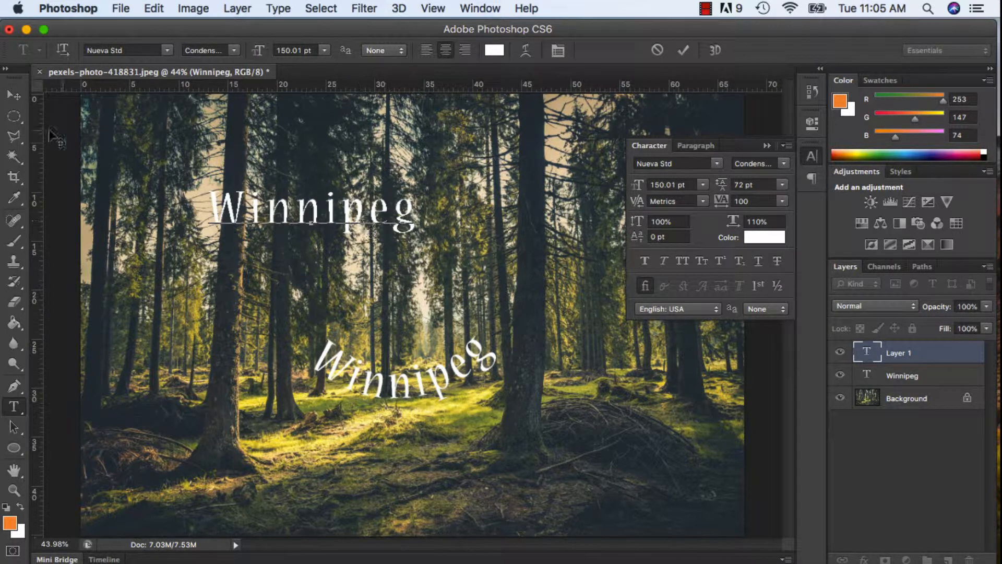
pyautogui.click(14, 95)
pyautogui.moveTo(332, 214); pyautogui.dragTo(425, 216)
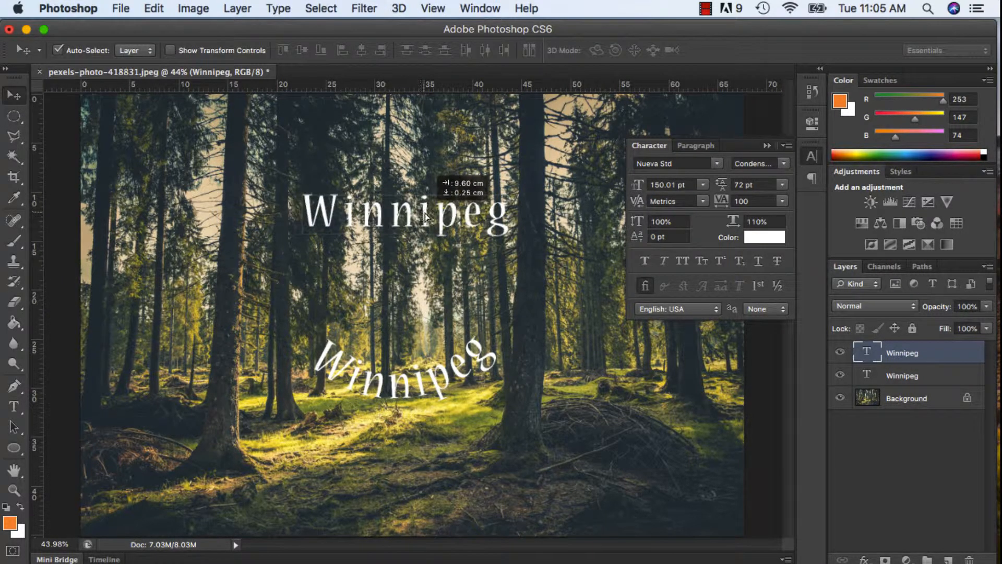
# Apply a drop shadow to the curved Winnipeg text layer with Normal blend mode and 100% opacity.
pyautogui.rightClick(950, 377)
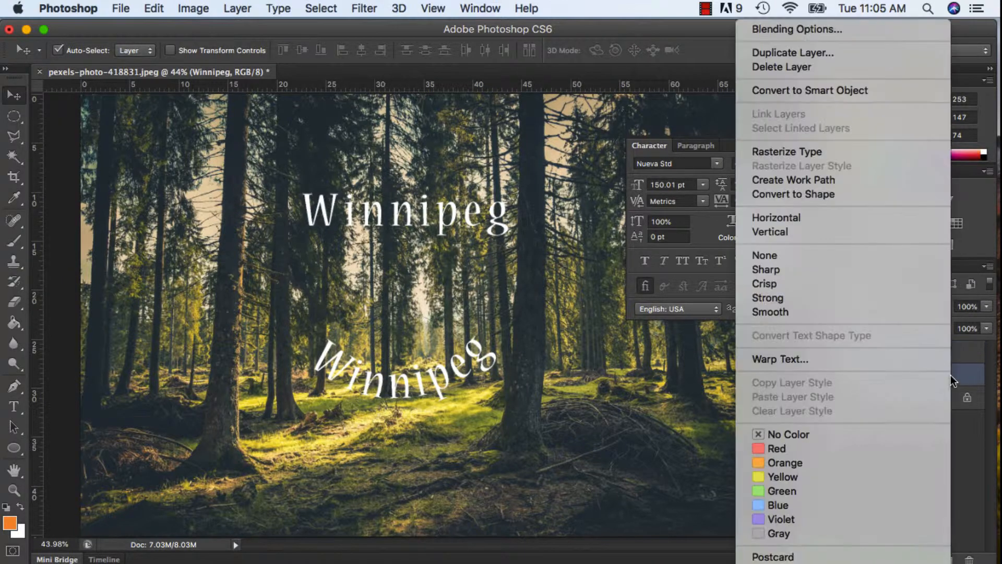
pyautogui.click(846, 32)
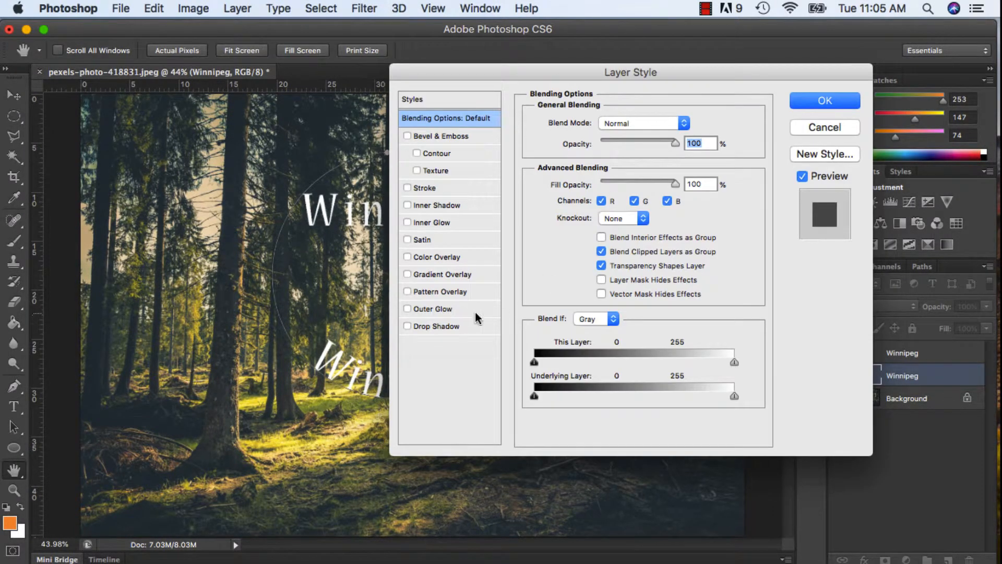
pyautogui.click(428, 324)
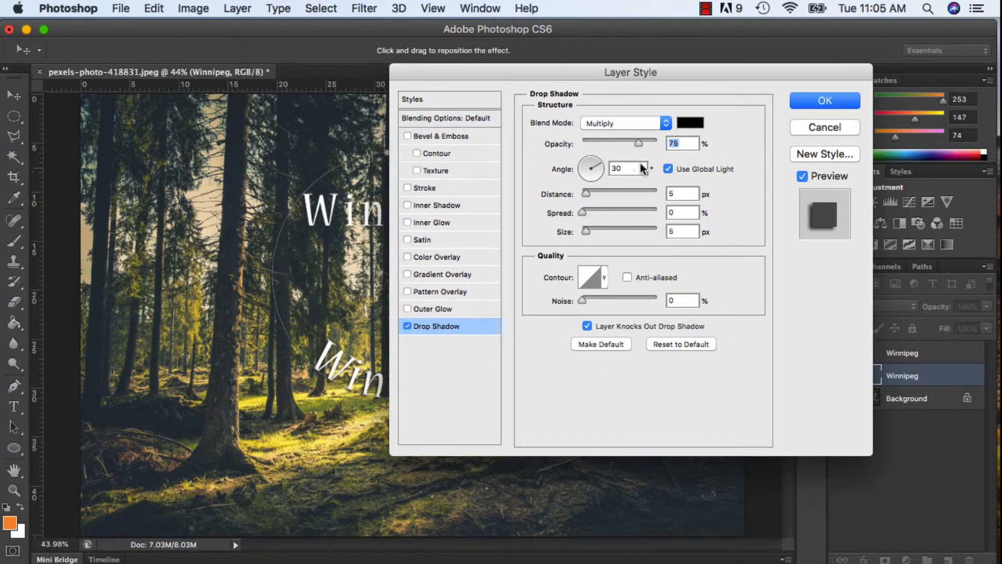
pyautogui.click(665, 124)
pyautogui.click(646, 82)
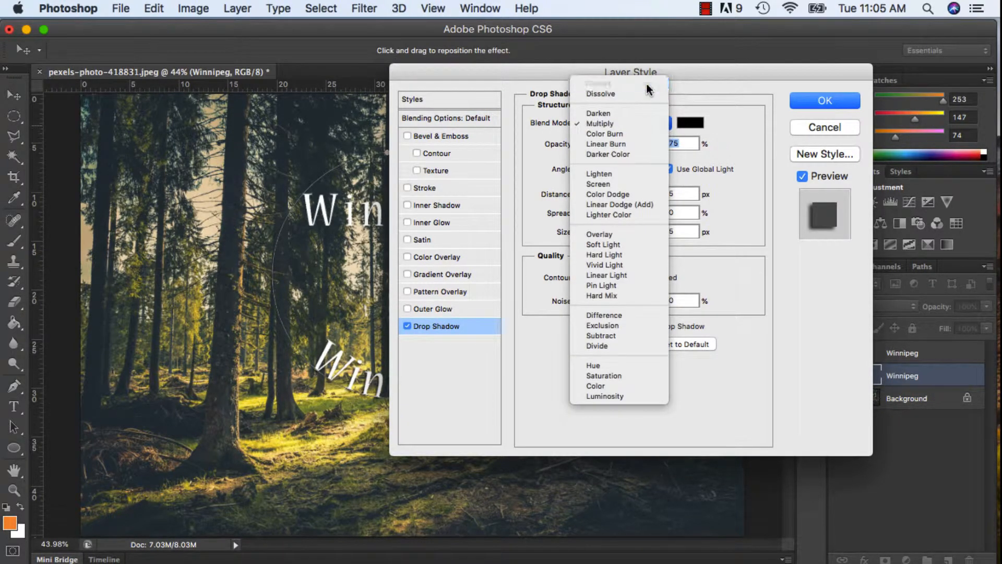
pyautogui.moveTo(638, 143); pyautogui.dragTo(659, 143)
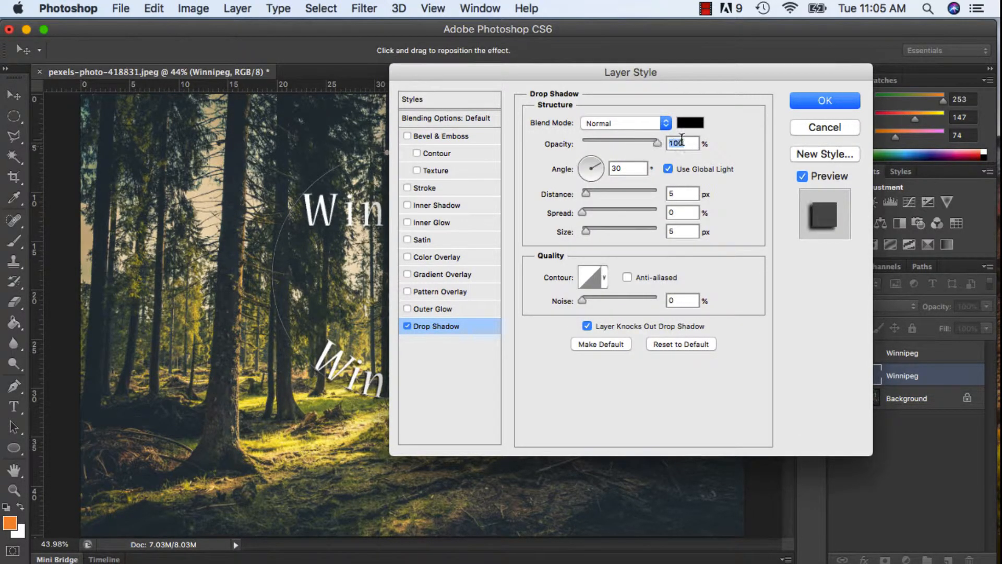
pyautogui.click(821, 103)
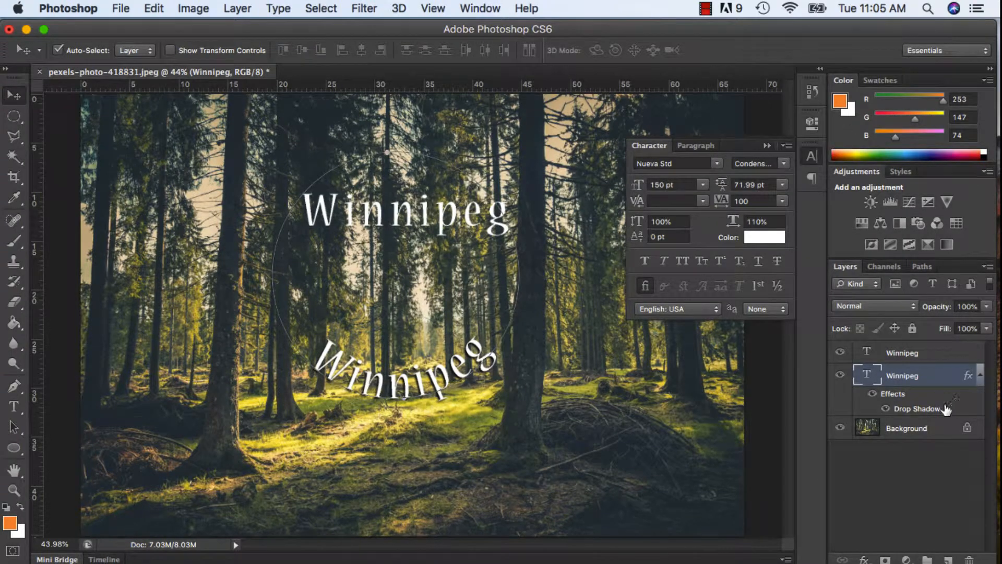
# Copy the curved text's layer style and paste it onto the straight Winnipeg text layer.
pyautogui.rightClick(946, 382)
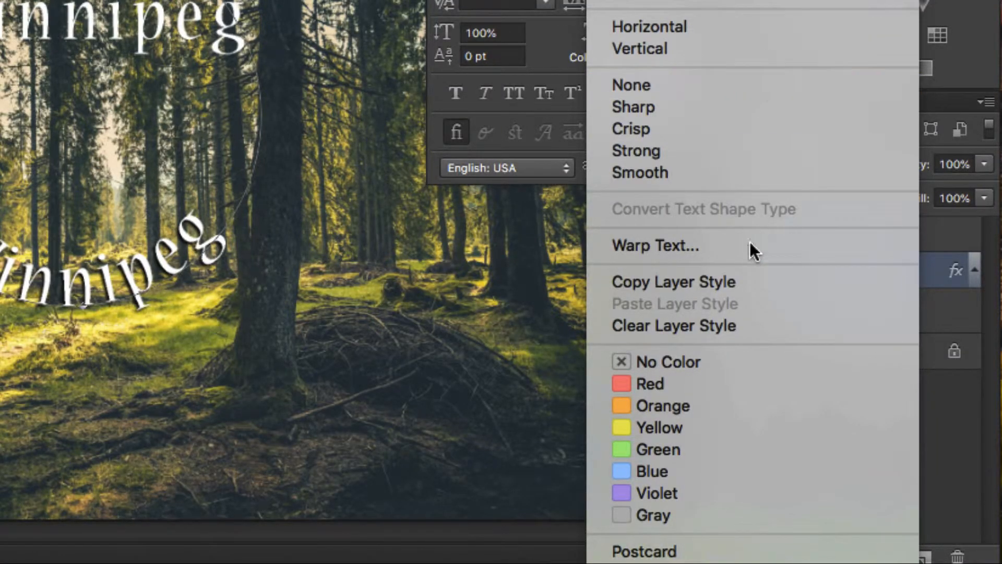
pyautogui.click(752, 281)
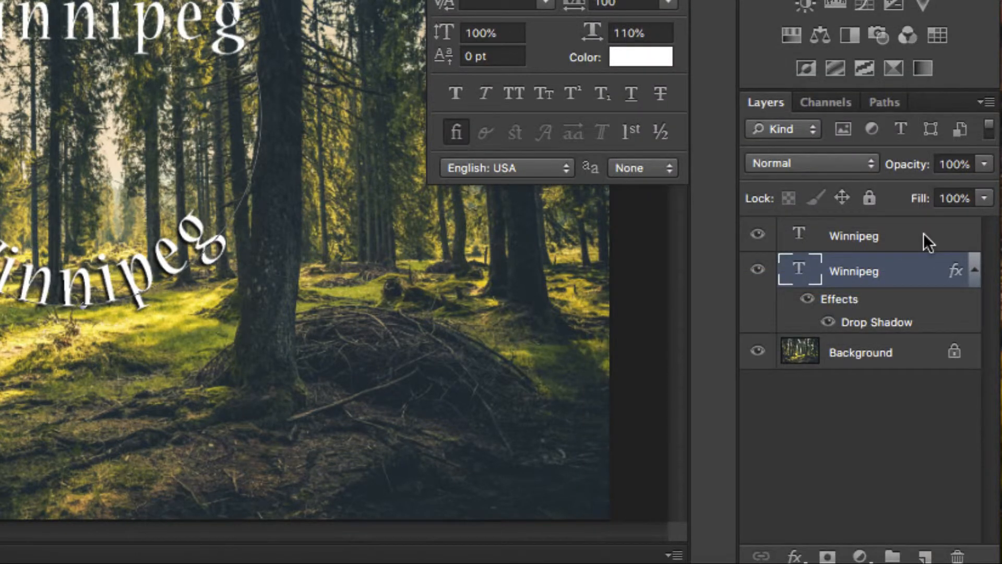
pyautogui.rightClick(928, 241)
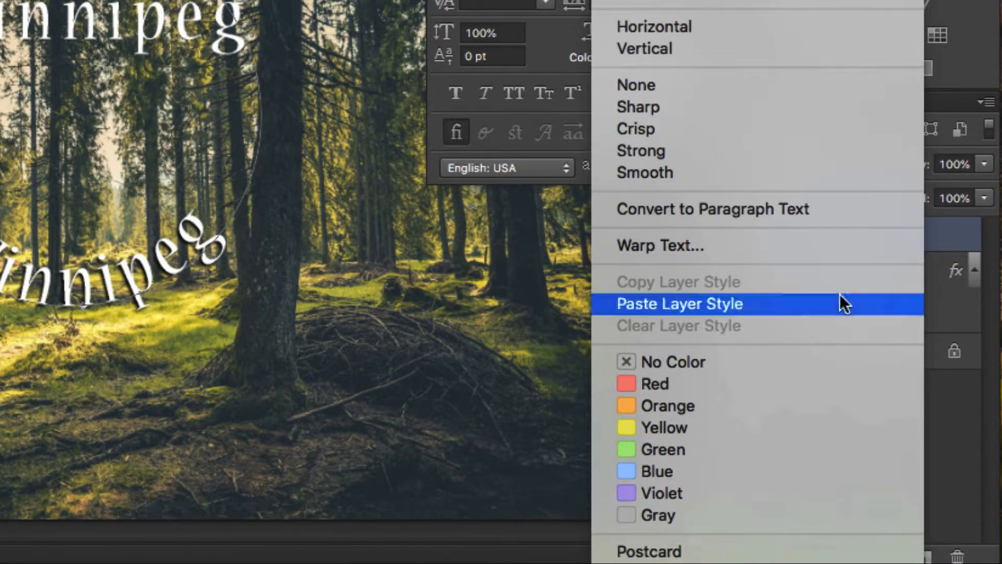
pyautogui.click(841, 295)
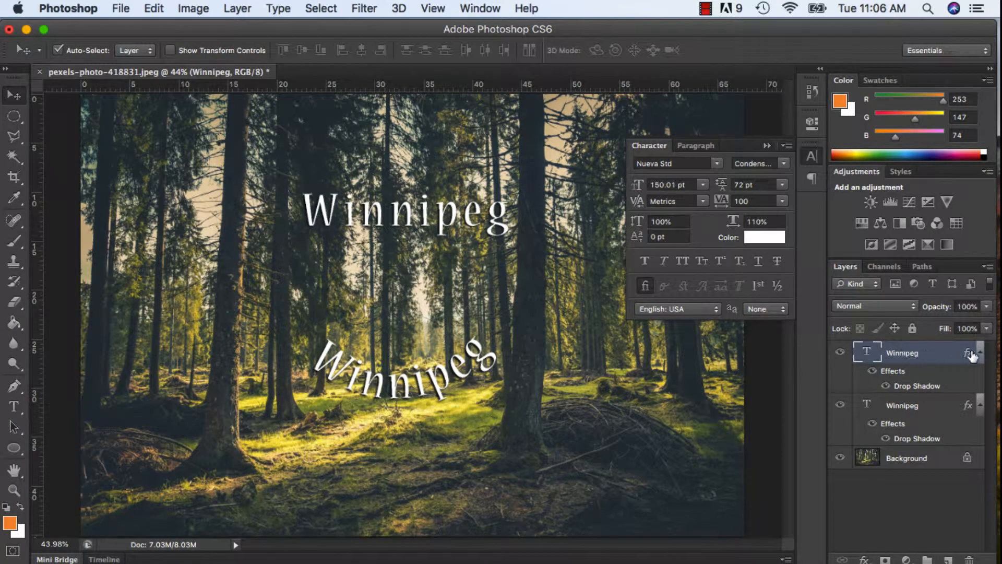
# Collapse the effects lists of both text layers, and hide and show the straight text to identify its layer.
pyautogui.click(980, 353)
pyautogui.click(980, 376)
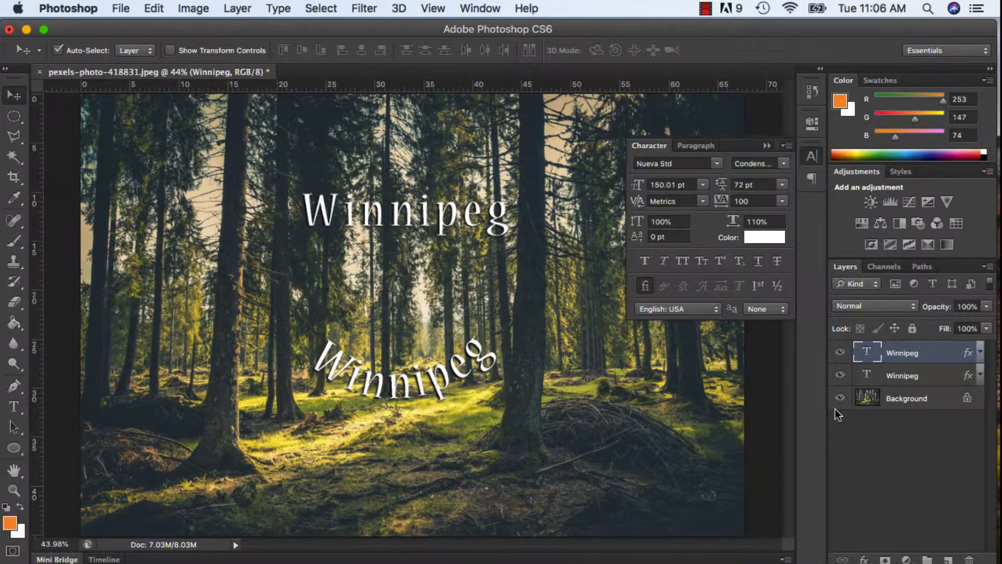
pyautogui.click(840, 353)
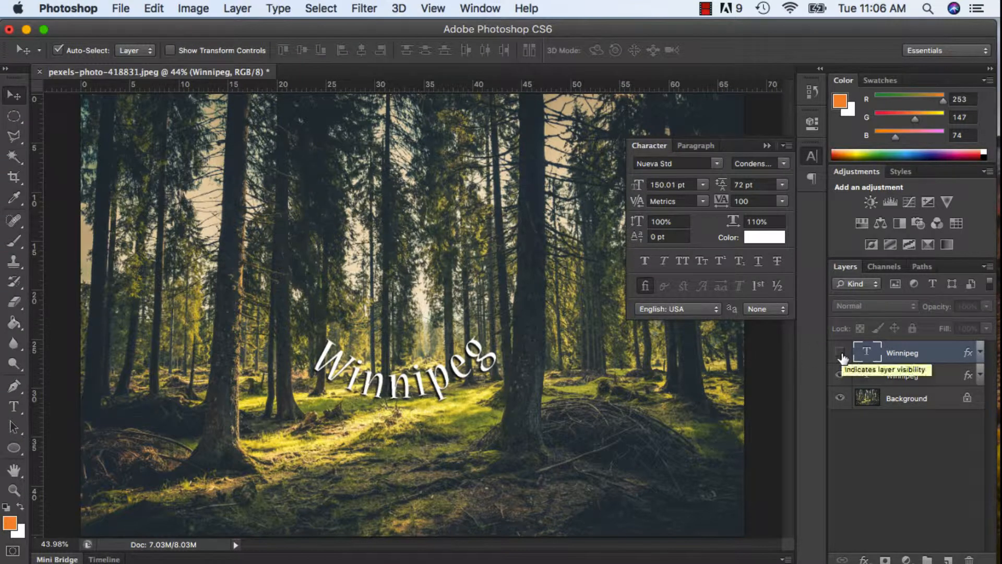
pyautogui.click(841, 354)
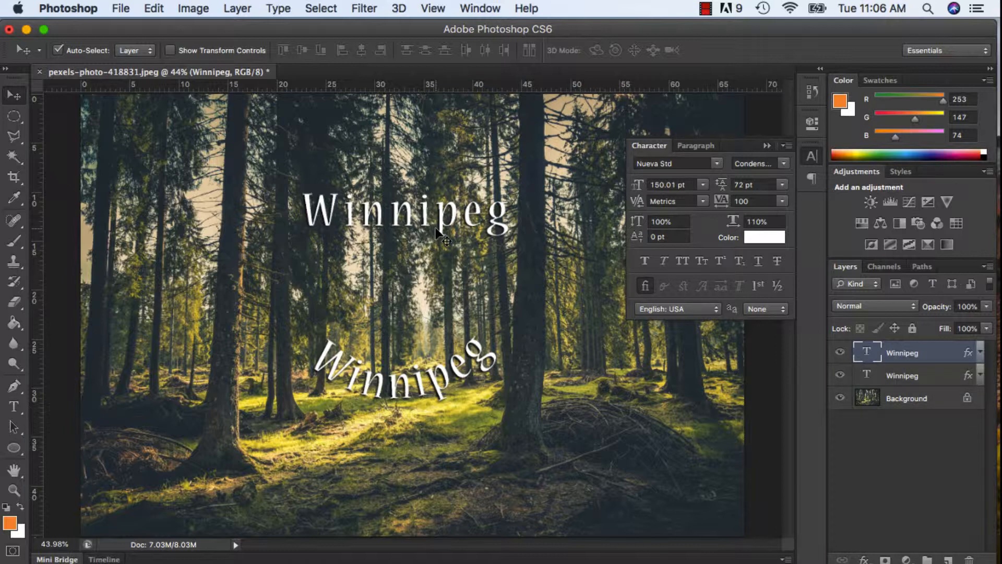
# Warp the straight text in Arc style with bend +80%, horizontal distortion -42% and vertical distortion -9%.
pyautogui.click(20, 404)
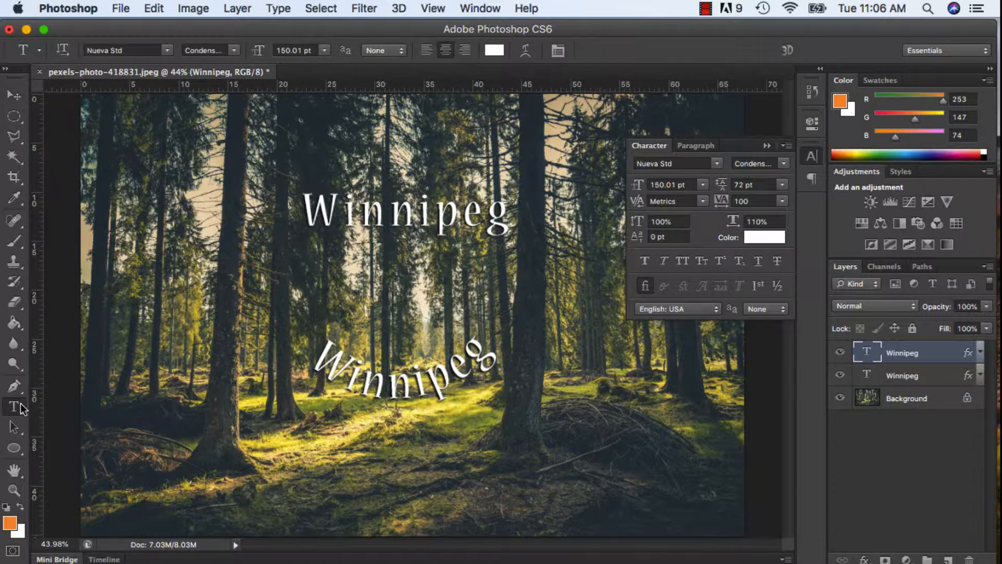
pyautogui.click(528, 50)
pyautogui.click(537, 197)
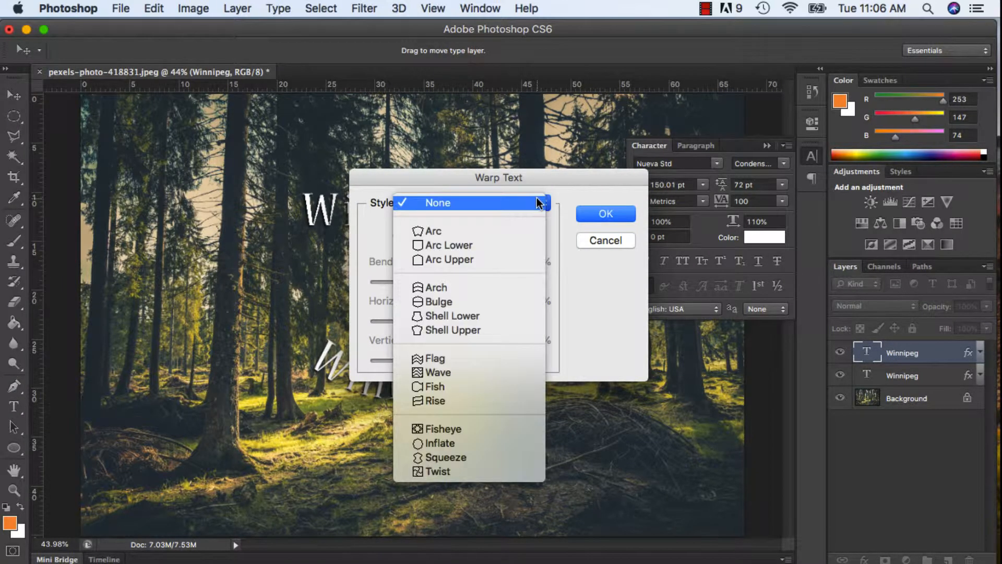
pyautogui.click(528, 227)
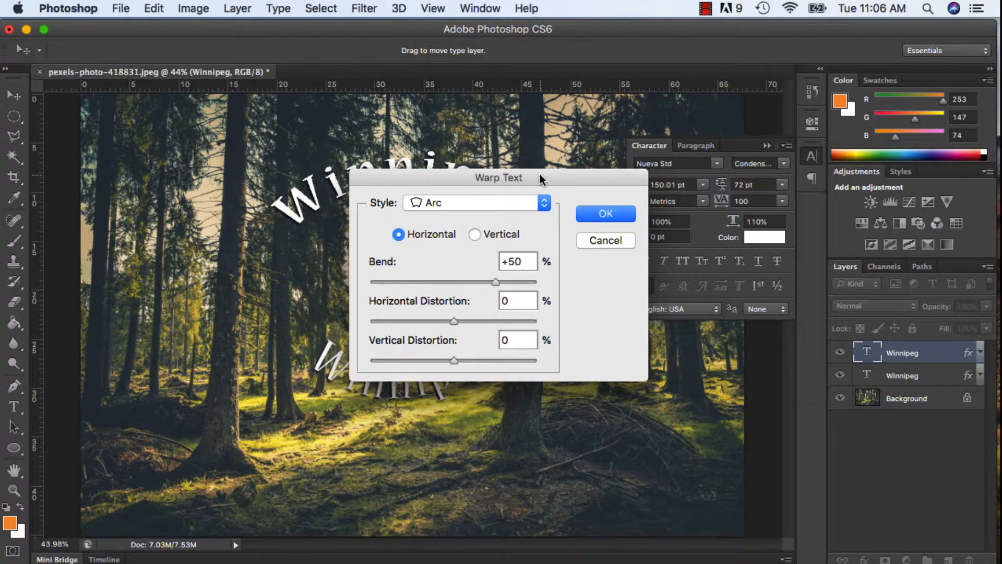
pyautogui.moveTo(540, 174); pyautogui.dragTo(854, 117)
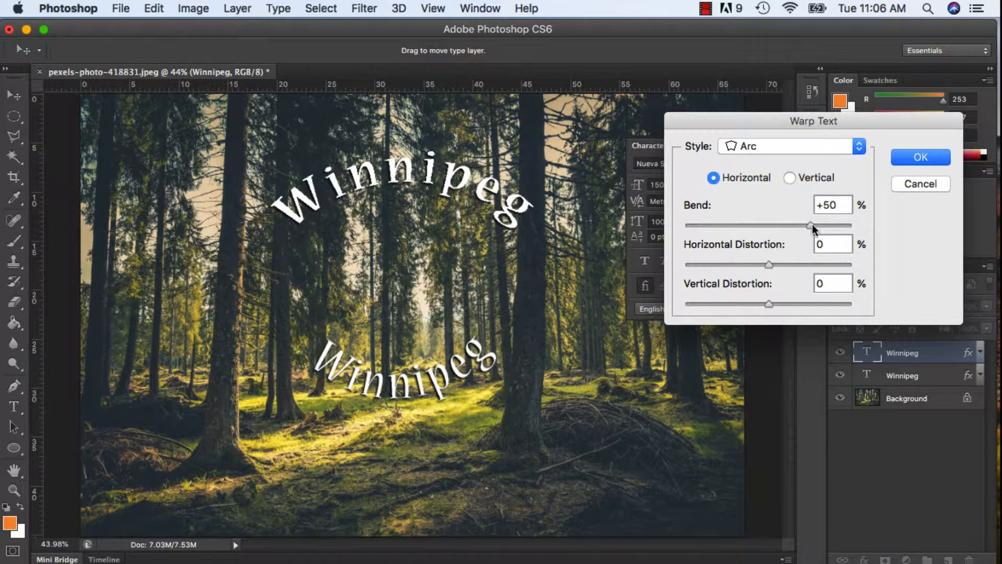
pyautogui.moveTo(812, 225); pyautogui.dragTo(835, 226)
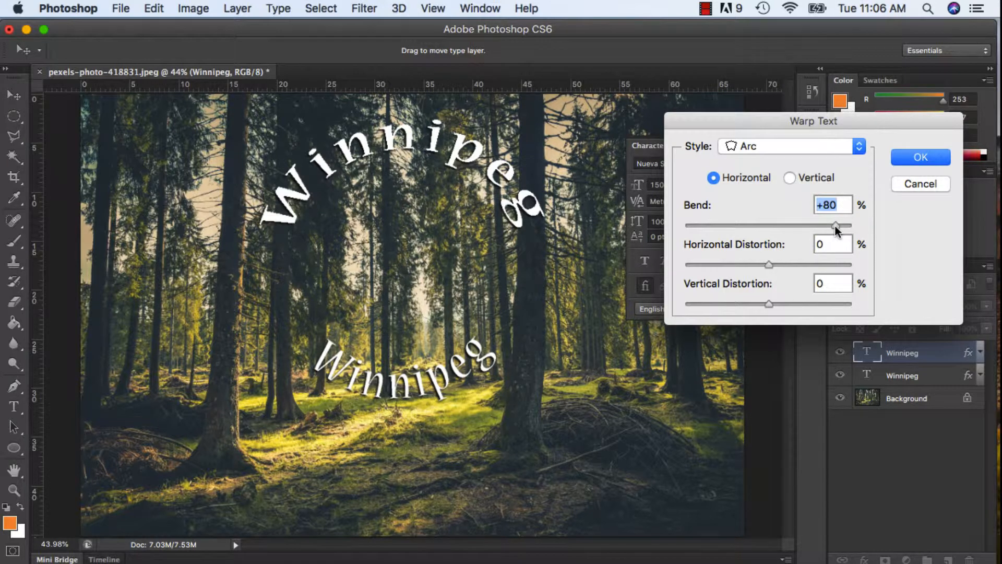
pyautogui.moveTo(770, 264); pyautogui.dragTo(734, 265)
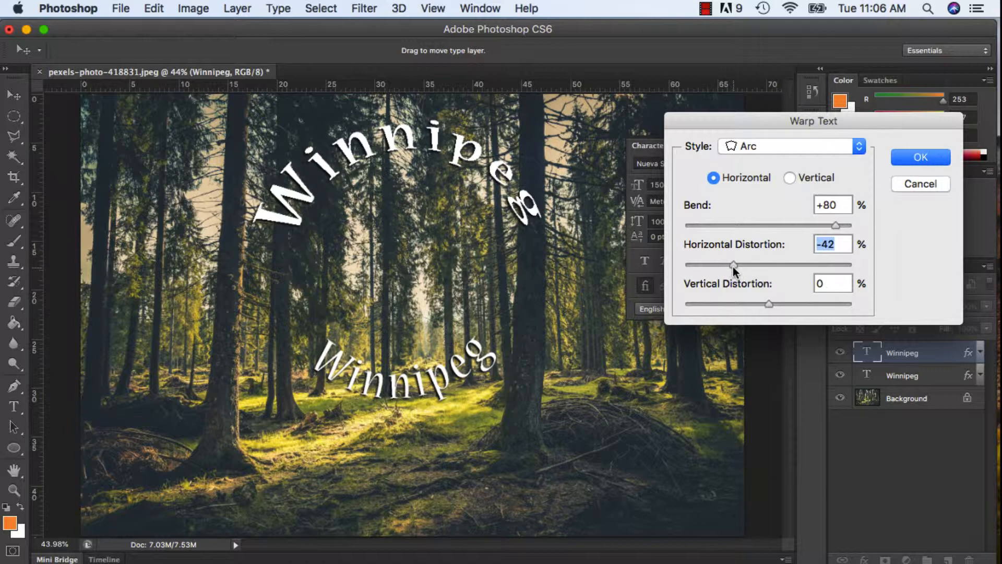
pyautogui.moveTo(769, 304)
pyautogui.mouseDown()
pyautogui.moveTo(787, 304)
pyautogui.moveTo(760, 305)
pyautogui.mouseUp()
# Try the Arc Lower, Arc Upper, Bulge, Shell Lower, Fisheye and Rise warp styles on the upper text.
pyautogui.click(838, 148)
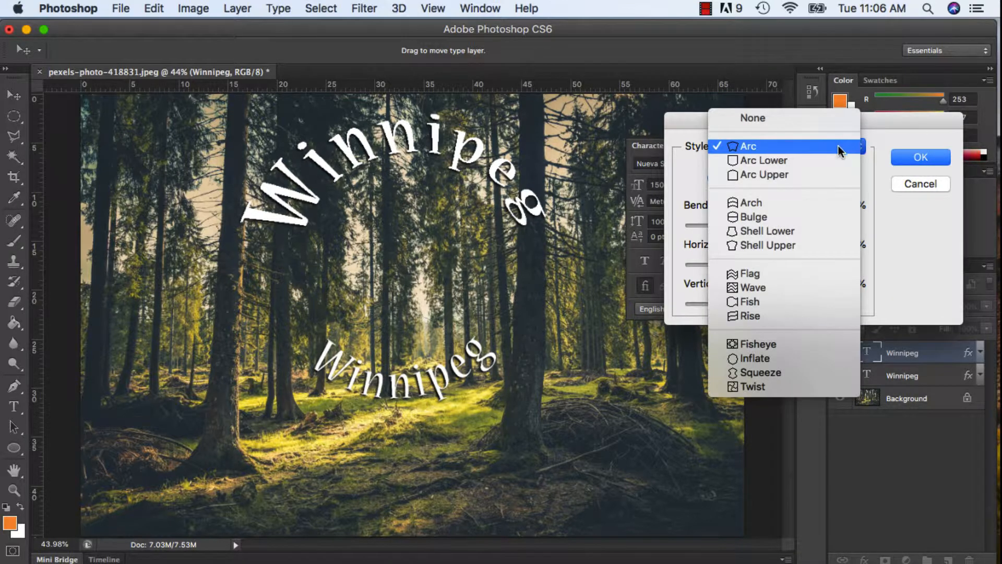
pyautogui.click(834, 164)
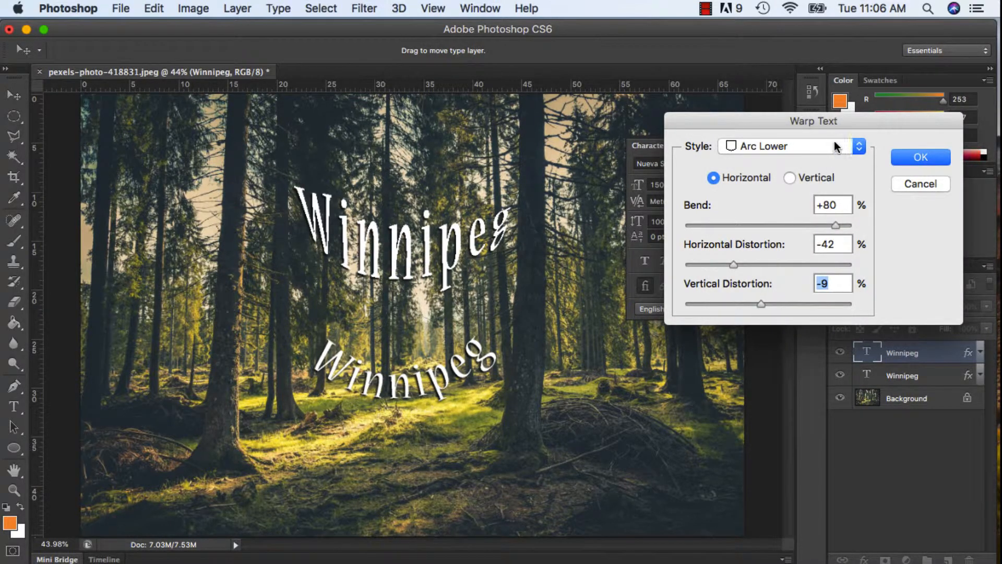
pyautogui.click(834, 143)
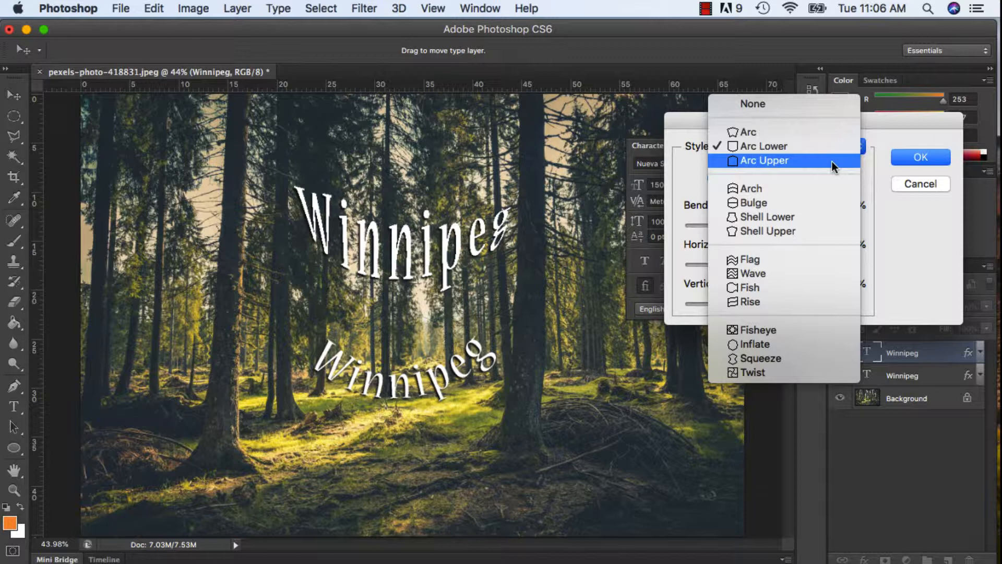
pyautogui.click(832, 161)
pyautogui.click(834, 142)
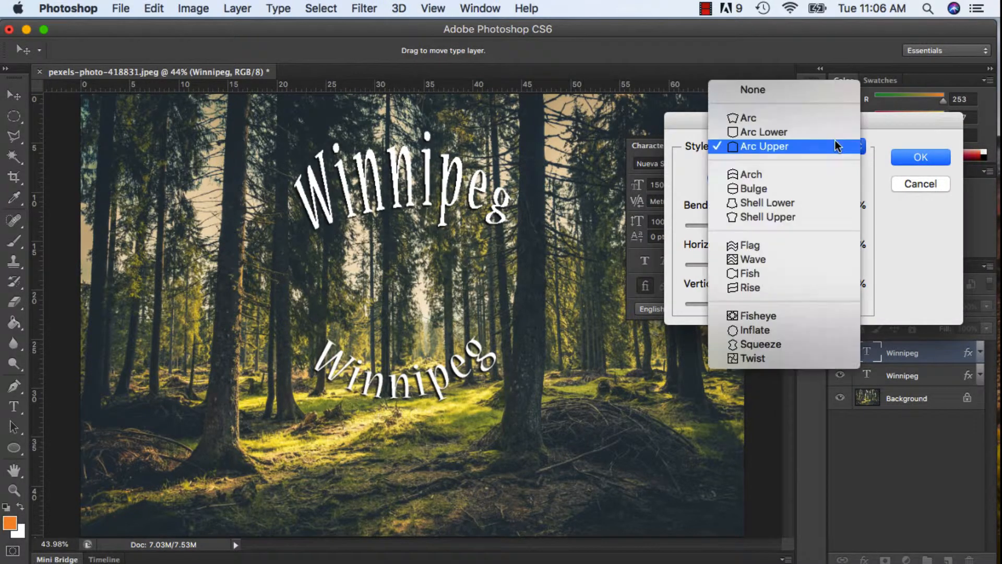
pyautogui.click(822, 189)
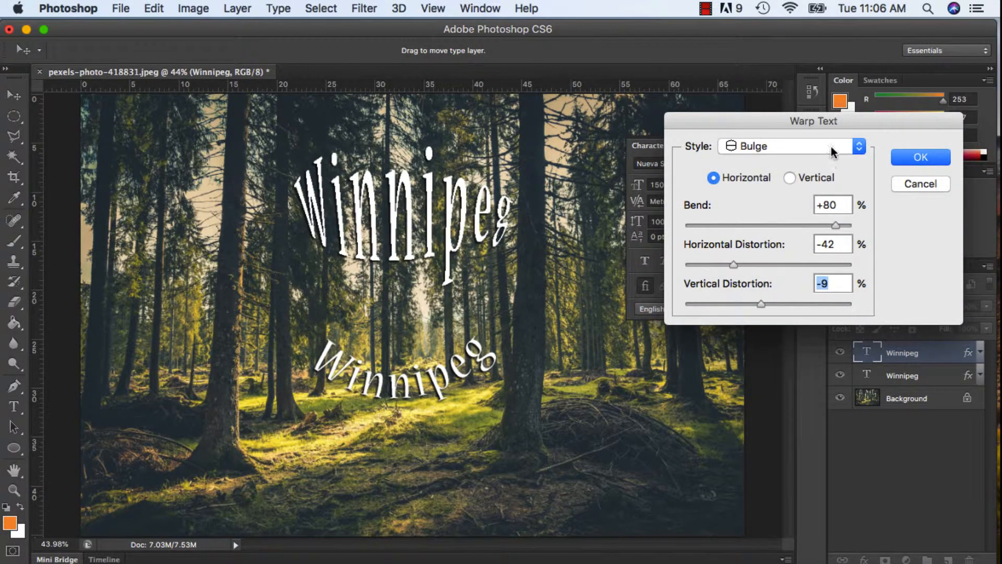
pyautogui.click(833, 150)
pyautogui.click(829, 162)
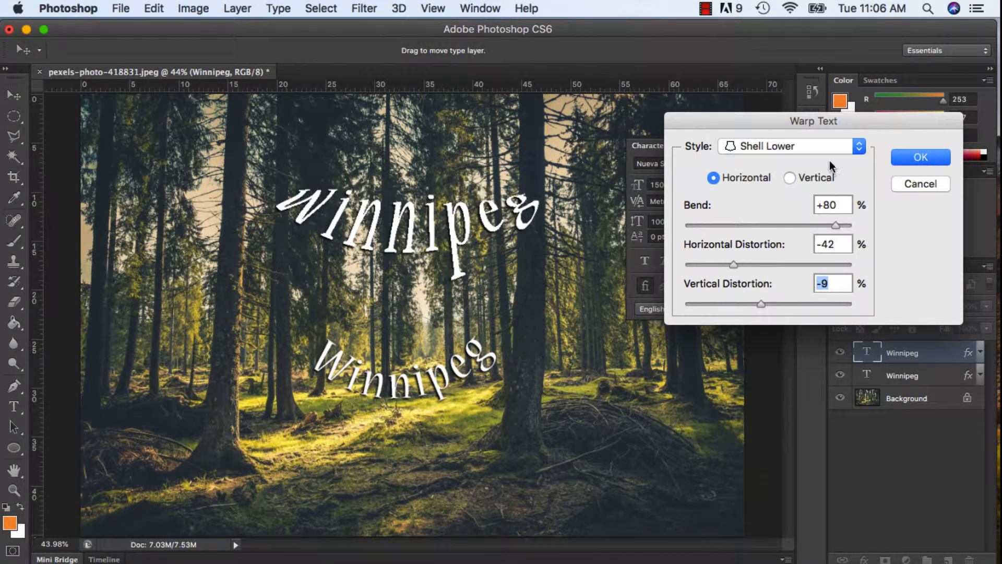
pyautogui.click(831, 143)
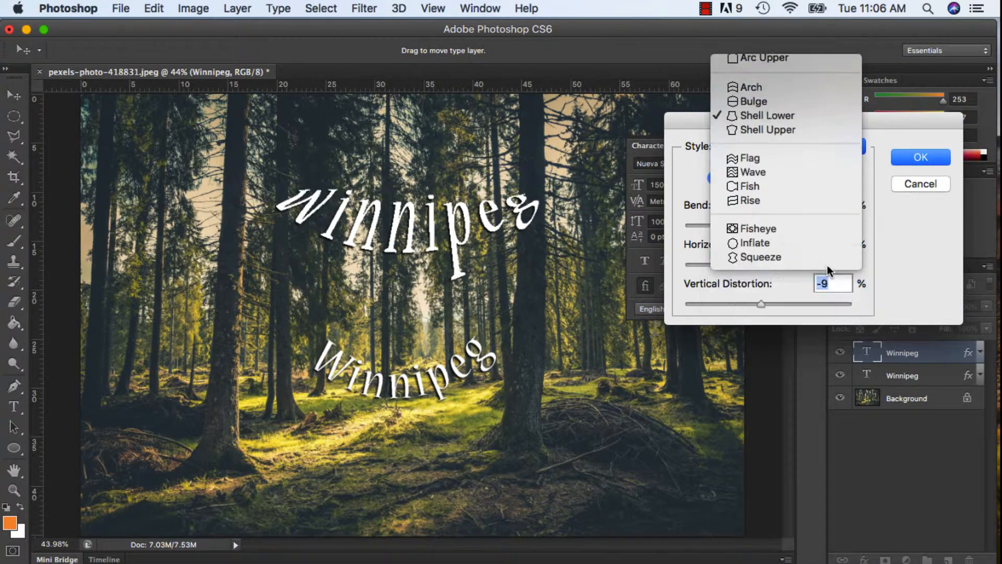
pyautogui.click(825, 168)
pyautogui.click(818, 146)
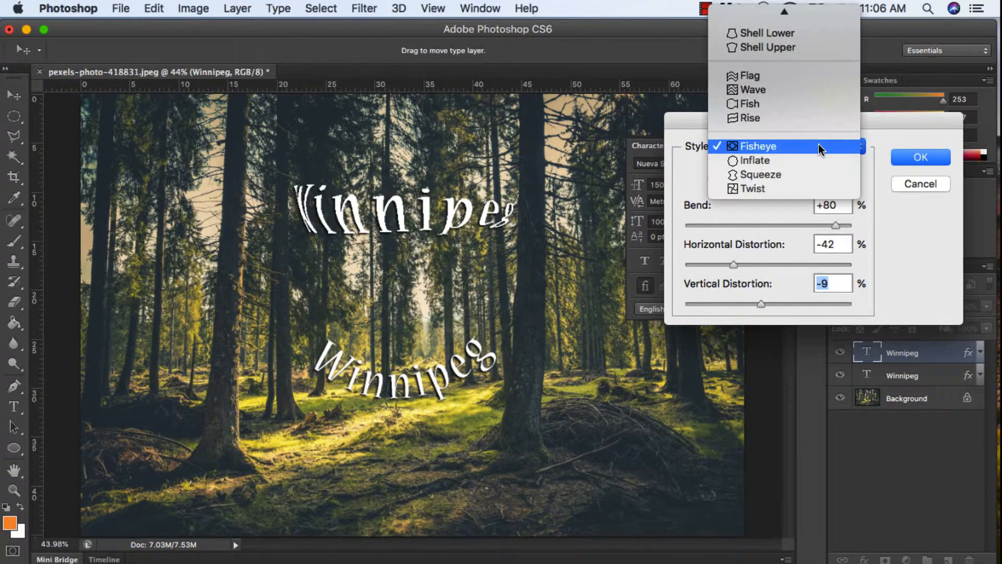
pyautogui.click(811, 116)
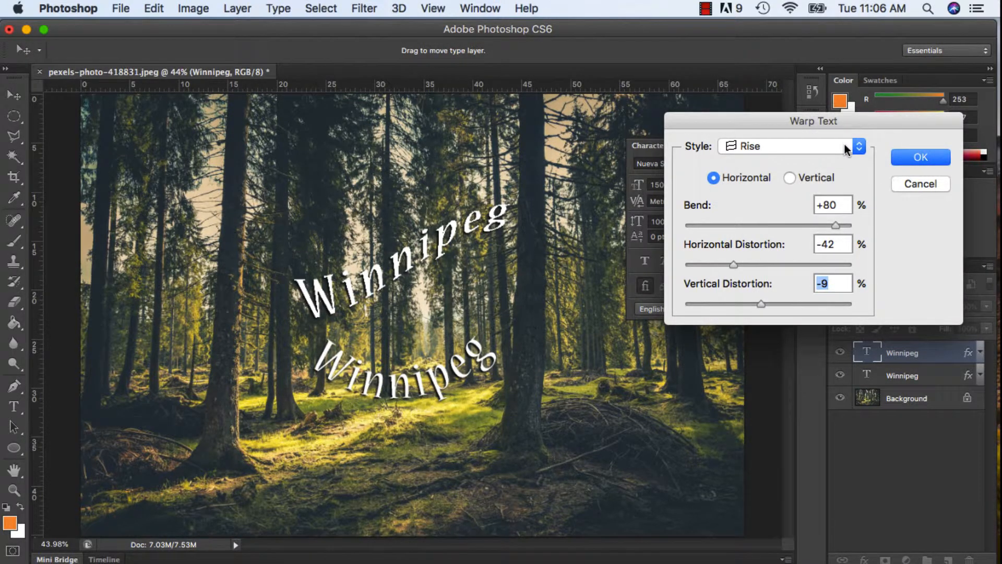
# Switch the warp style to Arch, set horizontal and vertical distortion to 0%, and apply the warp.
pyautogui.click(844, 144)
pyautogui.click(827, 27)
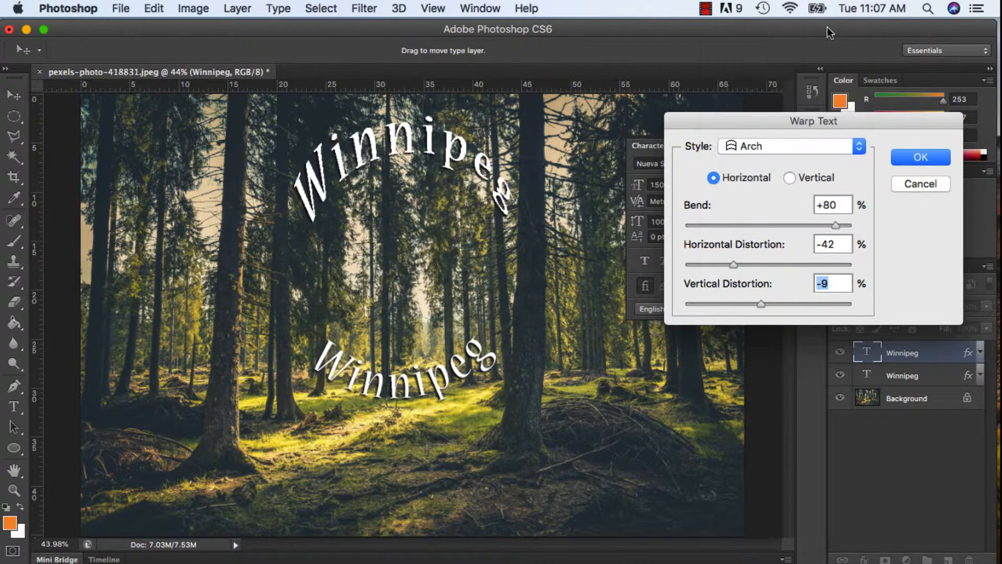
pyautogui.moveTo(838, 244); pyautogui.dragTo(807, 244)
pyautogui.write('0')
pyautogui.press('Tab')
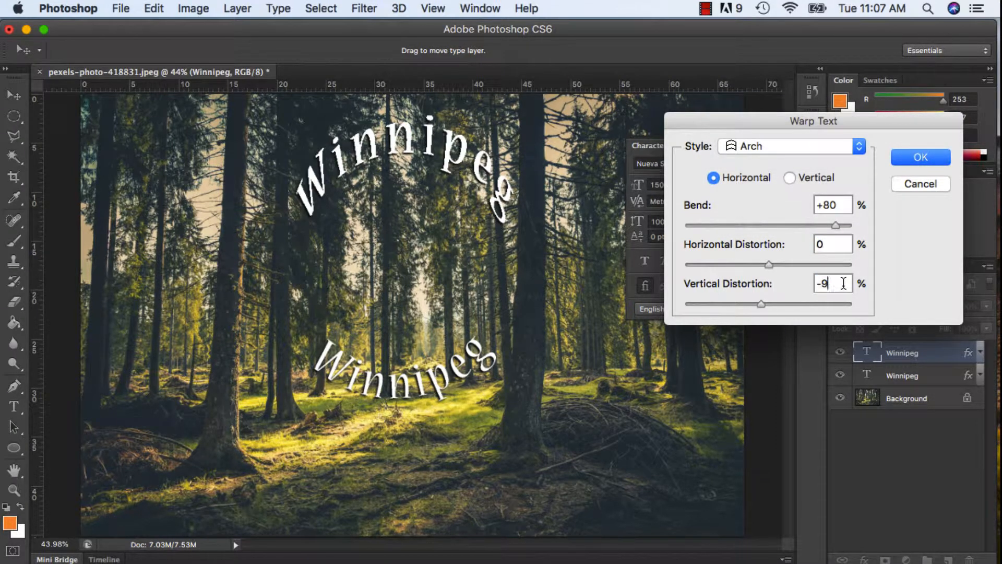
pyautogui.write('0')
pyautogui.click(924, 159)
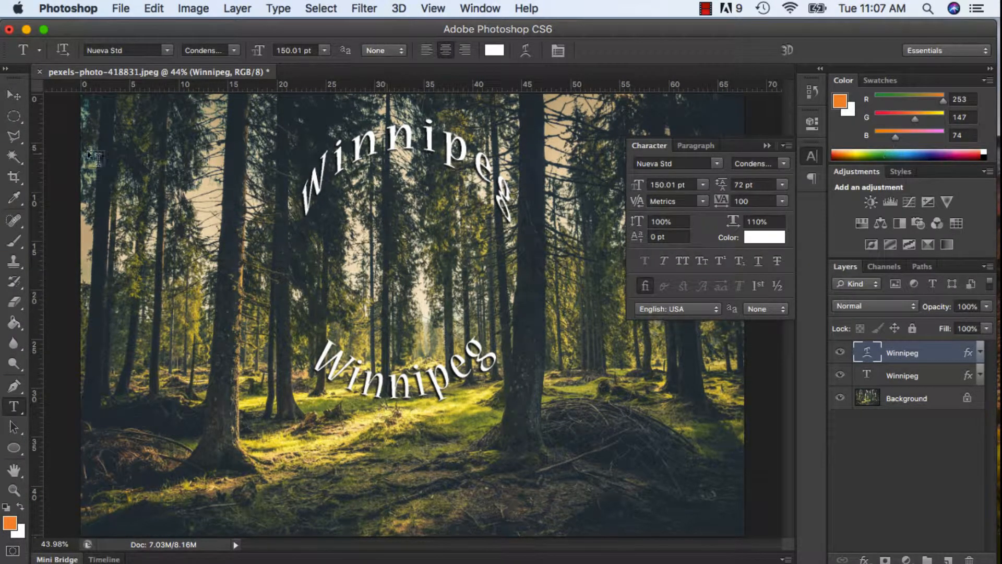
# Move the arched Winnipeg text down so it sits just above the lower curved word.
pyautogui.click(15, 95)
pyautogui.moveTo(403, 152); pyautogui.dragTo(408, 246)
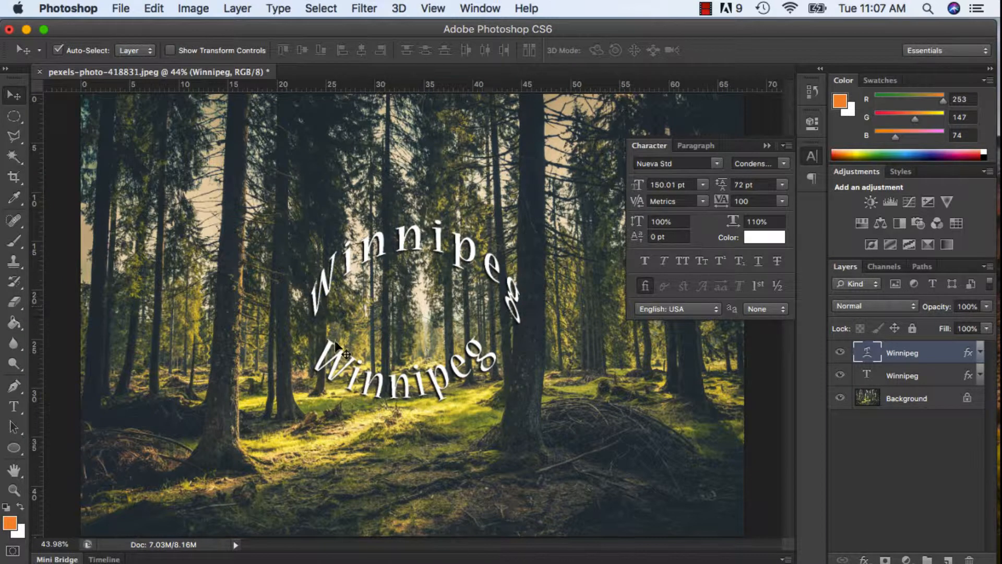